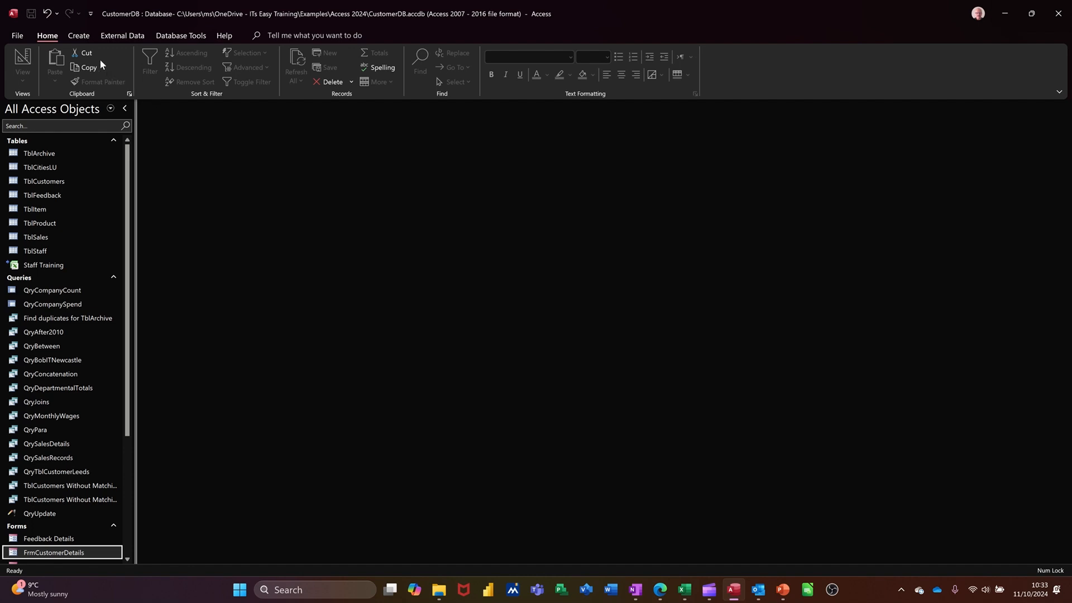
Create a blank form in Design view and enlarge its Detail section to about 29 cm wide and 18 cm high
click(79, 35)
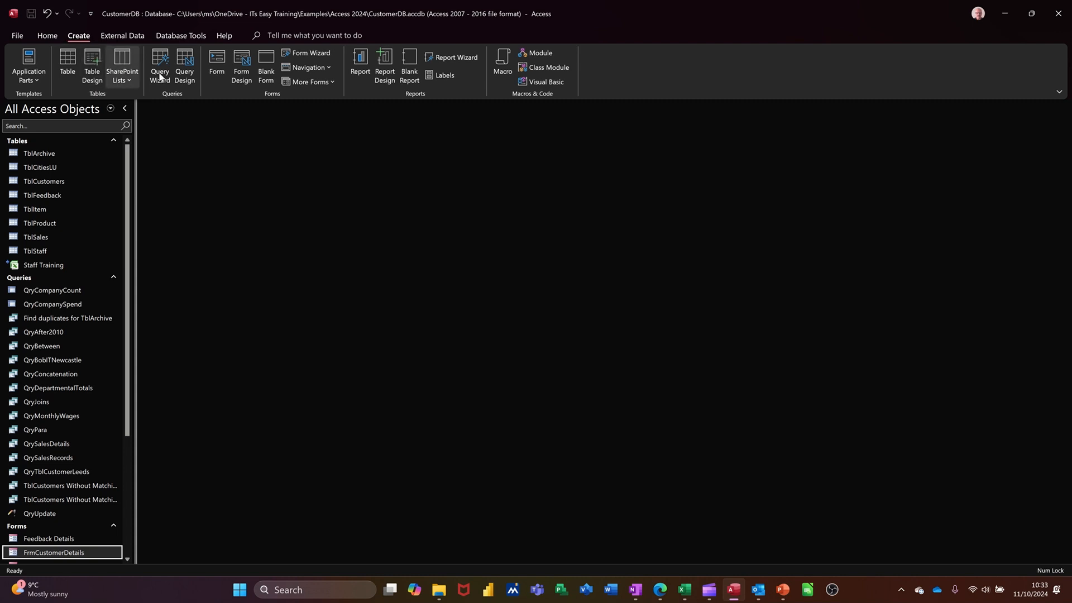
click(239, 69)
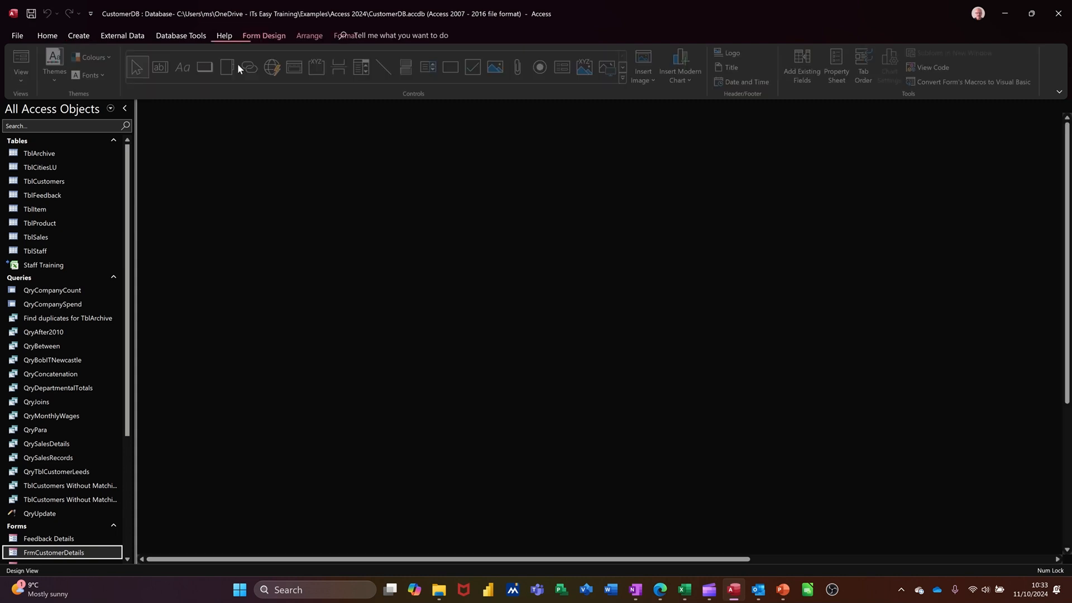
drag(410, 357, 761, 517)
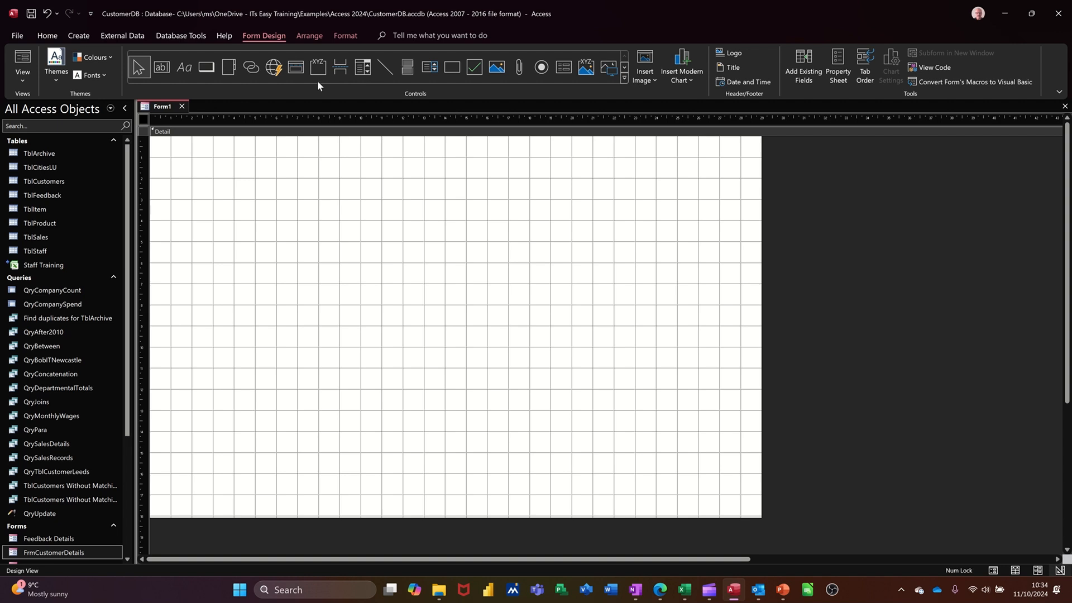
Draw a command button about 5 cm wide and 2 cm high near the upper-left corner of the Detail section, using the control wizard
click(624, 80)
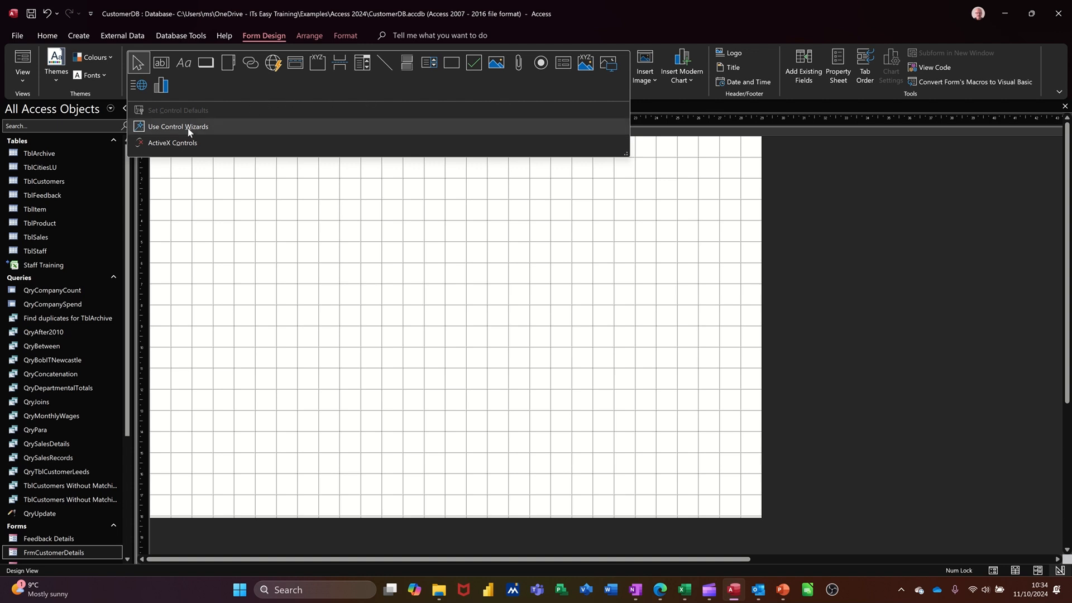
click(206, 66)
drag(234, 158, 336, 197)
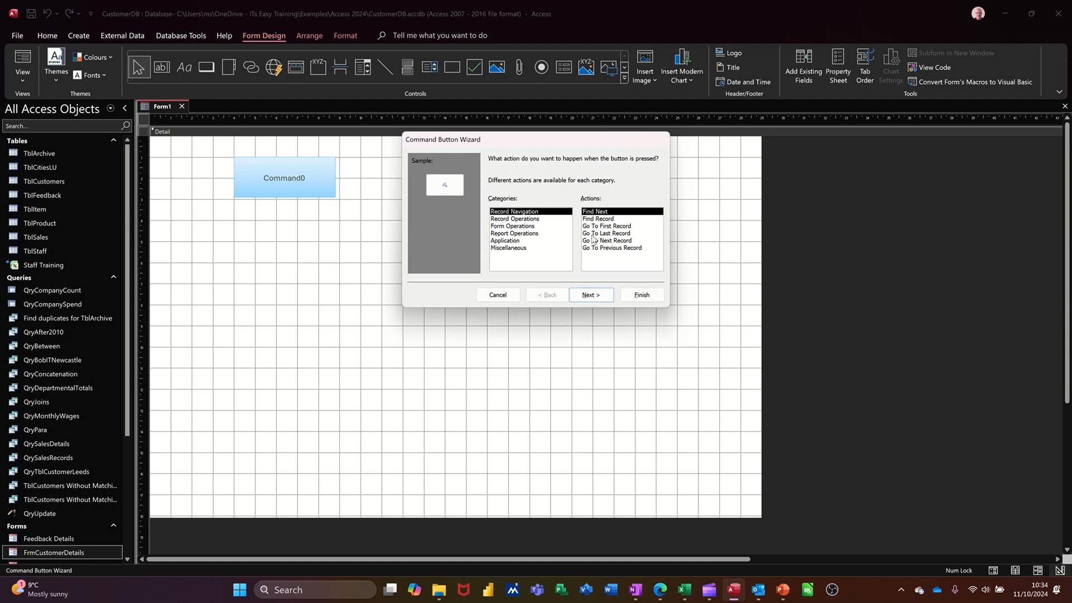
Review the wizard's action categories and assign the Open Form action from Form Operations to the new button
click(525, 219)
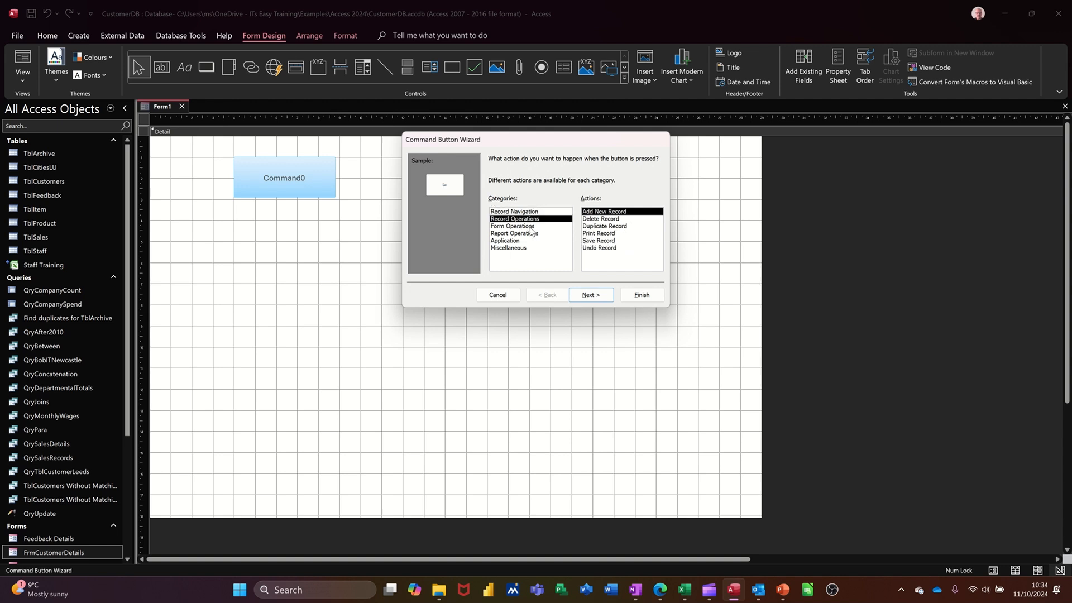
click(528, 226)
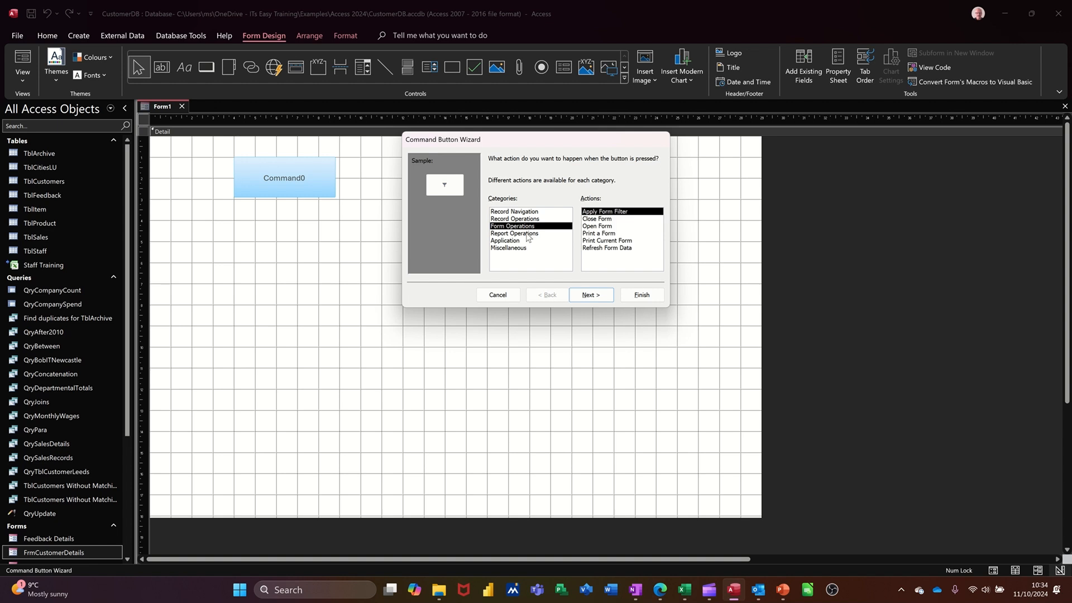
click(527, 234)
click(523, 241)
click(523, 248)
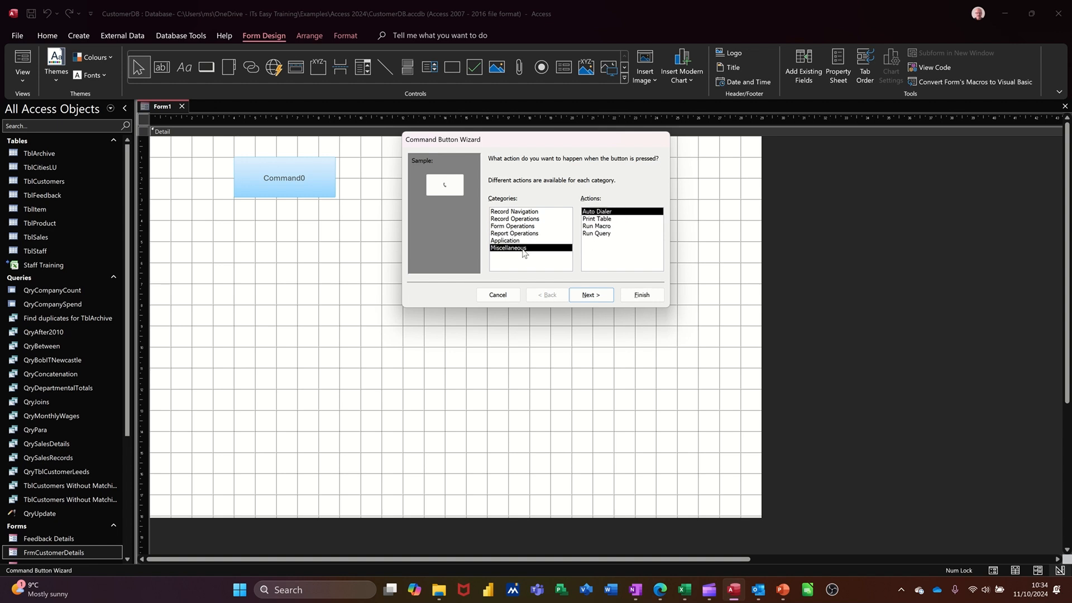
click(511, 219)
click(519, 226)
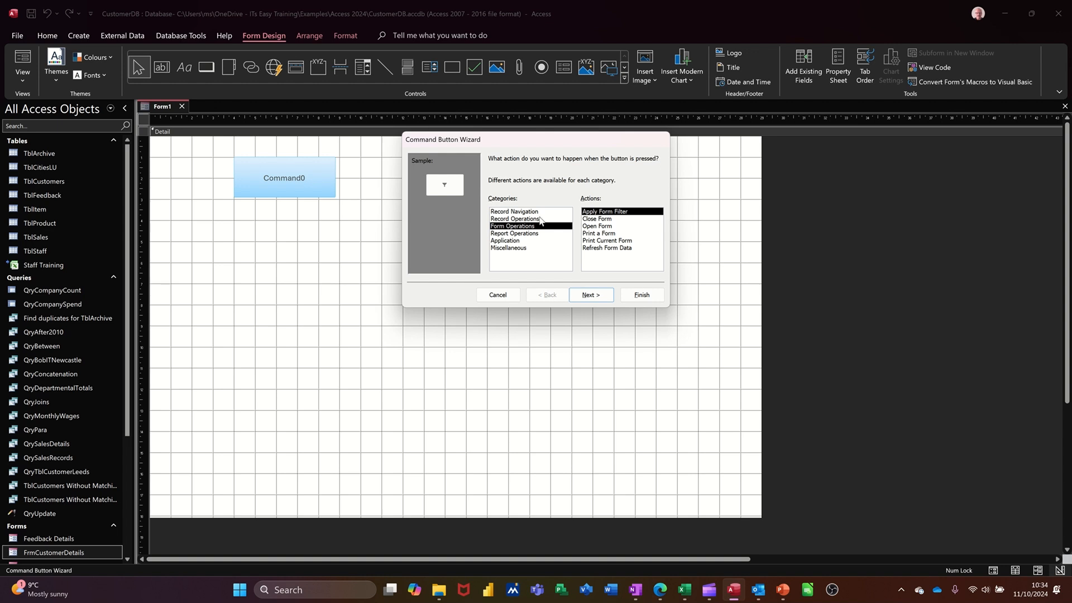
click(589, 226)
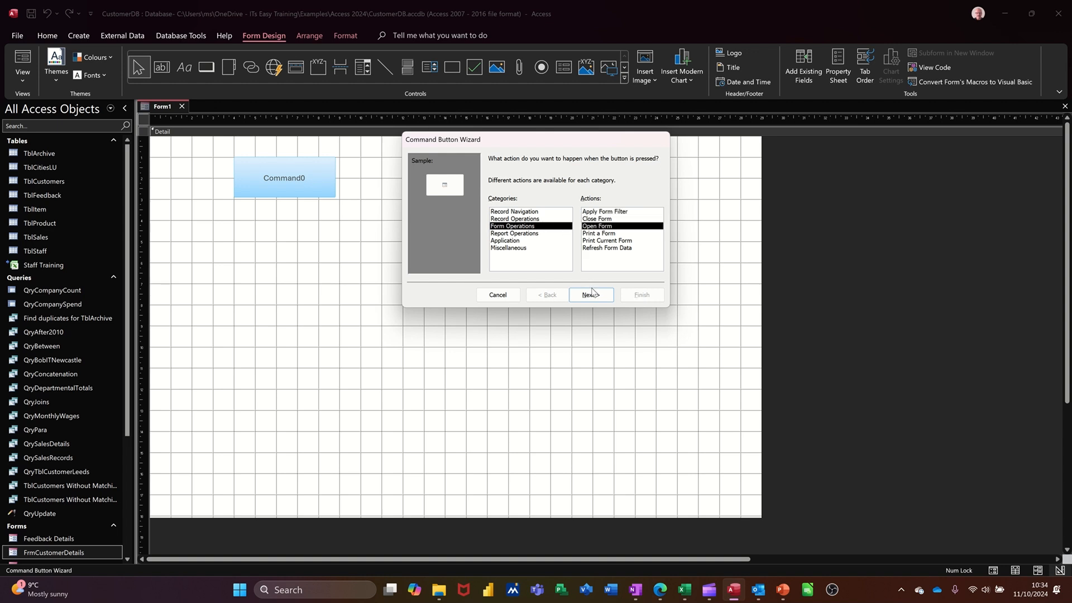
click(592, 296)
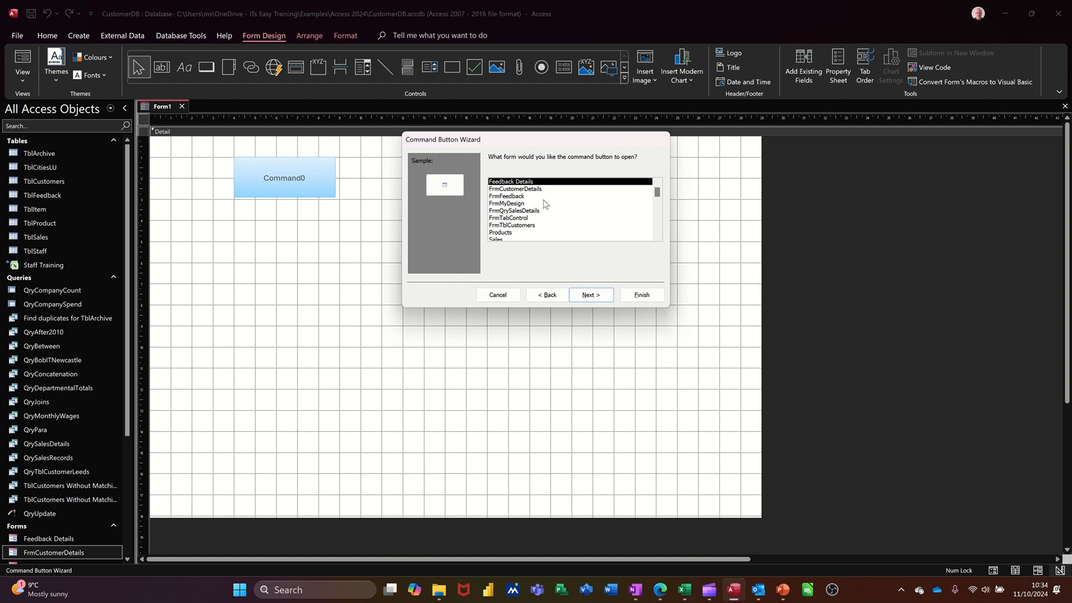
Make the button open the FrmTblCustomers form and show all the records
click(526, 226)
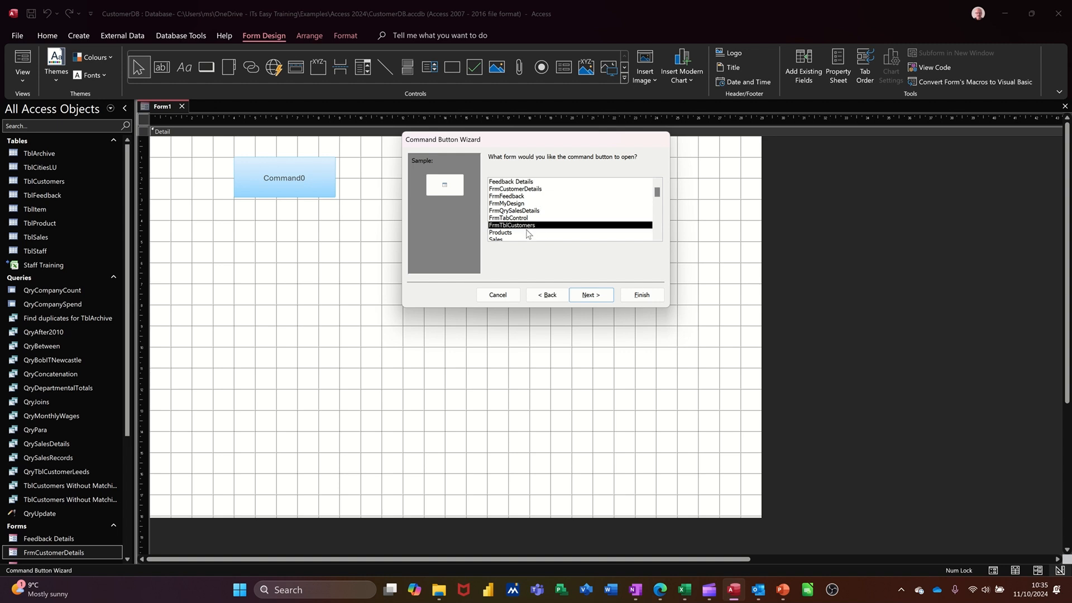
click(584, 295)
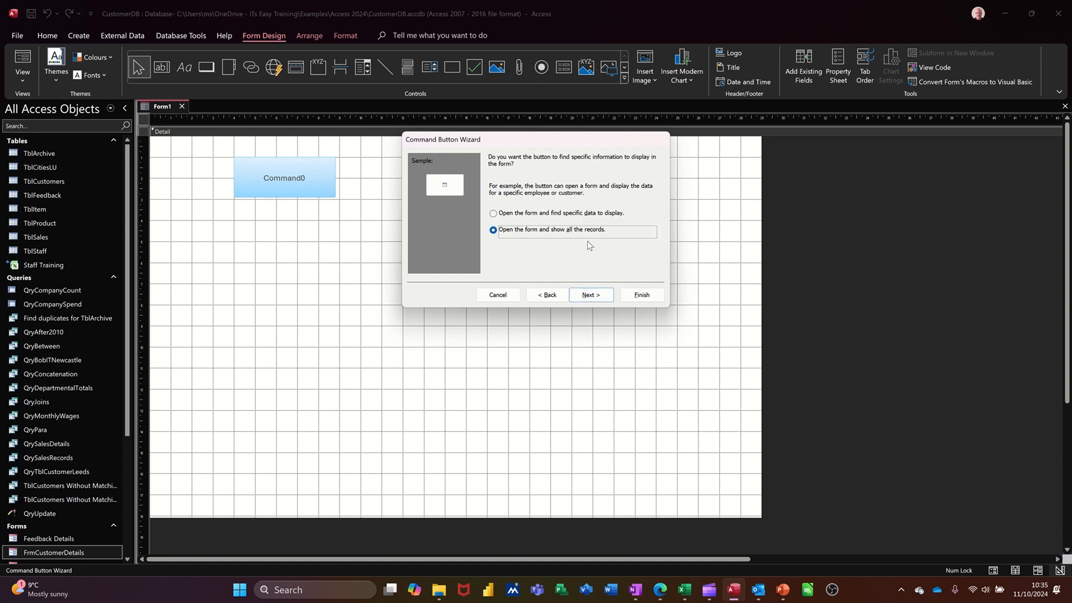
click(588, 295)
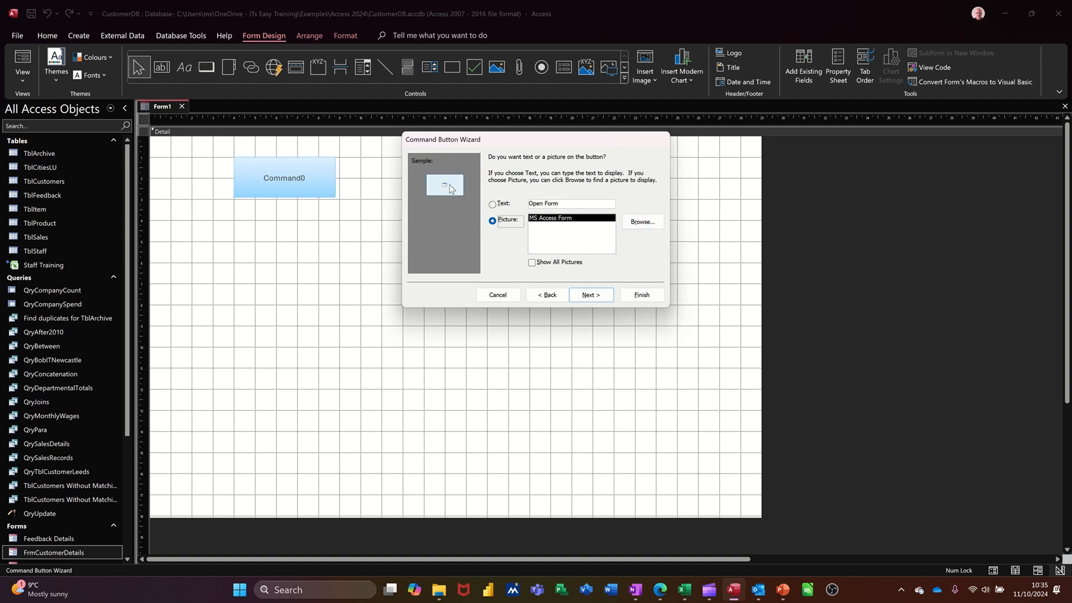
Give the button the text Open Customers instead of a picture and finish the wizard with the default button name
click(492, 205)
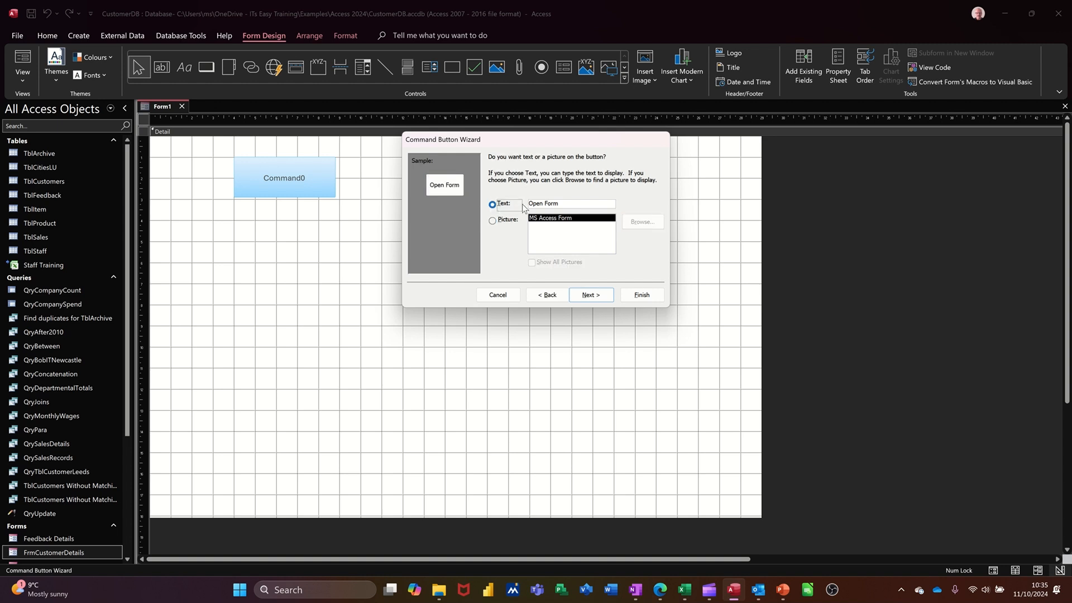
click(577, 203)
key(BackSpace)
key(BackSpace)
key(BackSpace)
text(Customers)
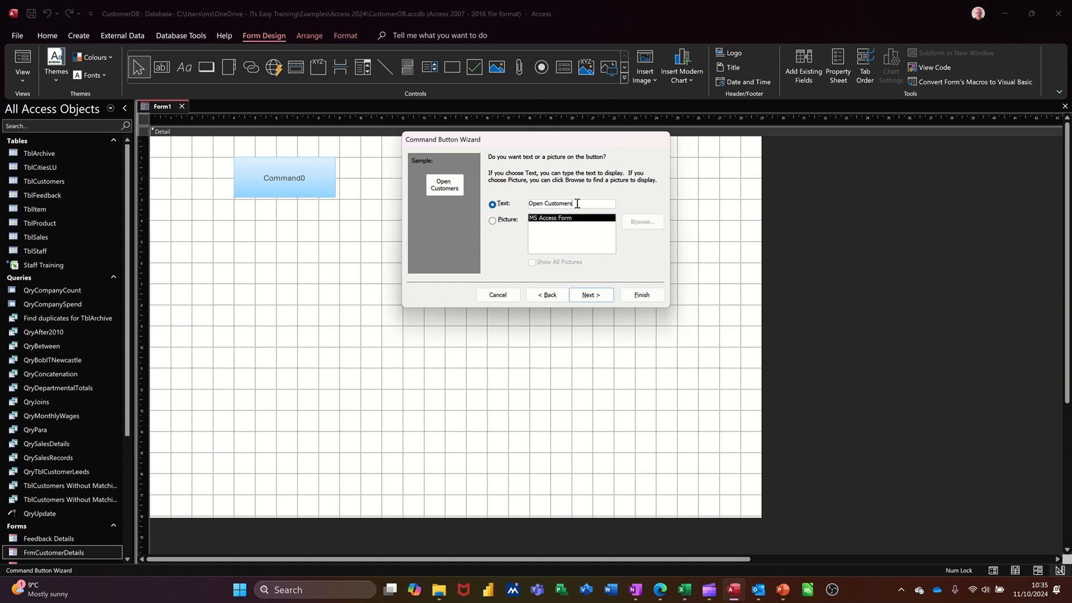
click(586, 296)
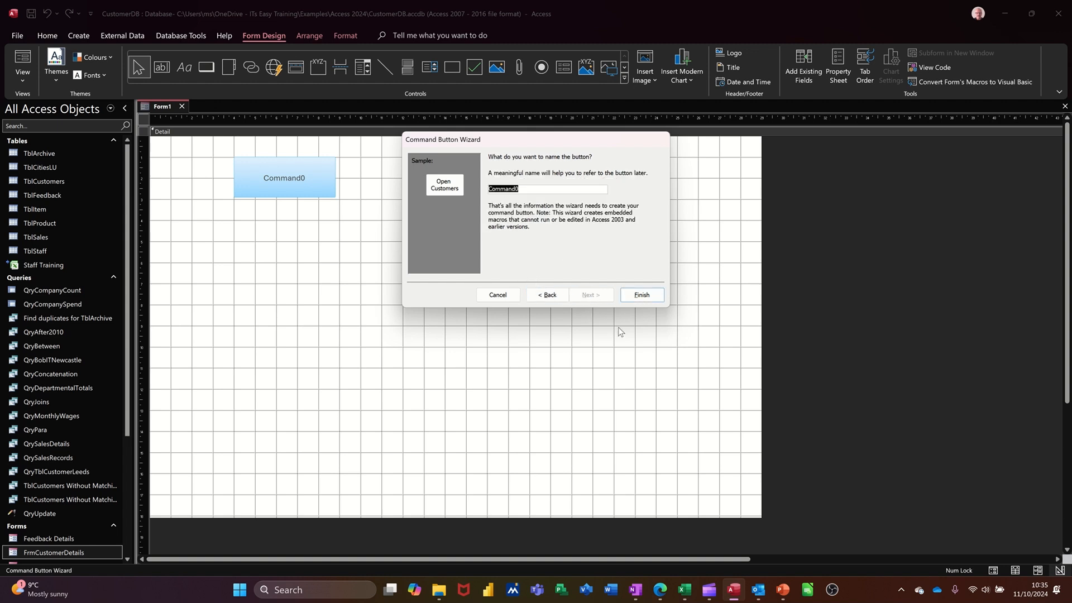
click(638, 298)
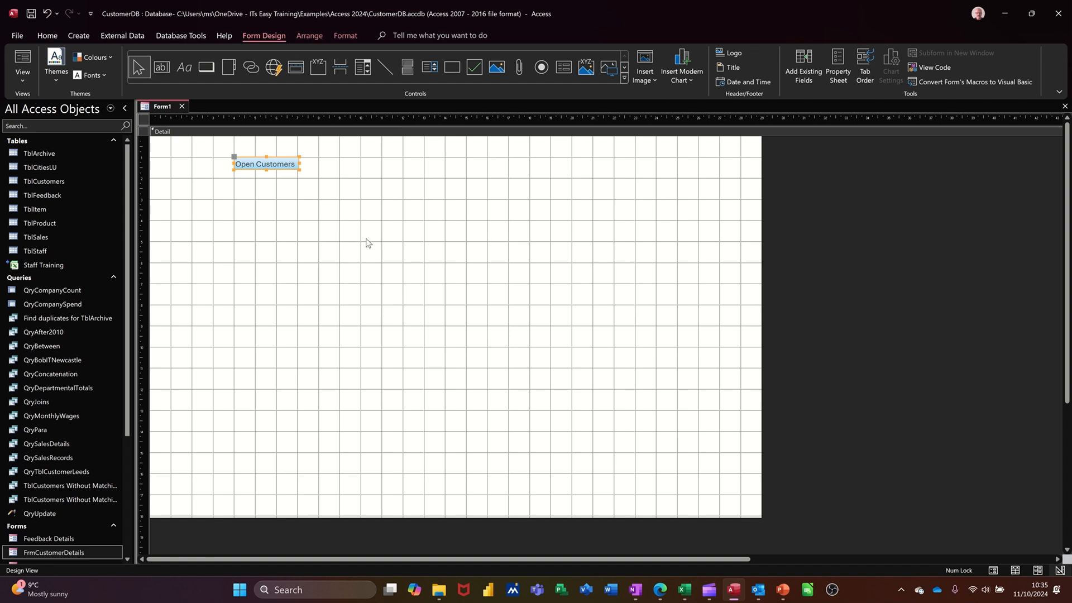
Test the Open Customers button in Form view and switch the opened FrmTblCustomers form to Design view
click(21, 61)
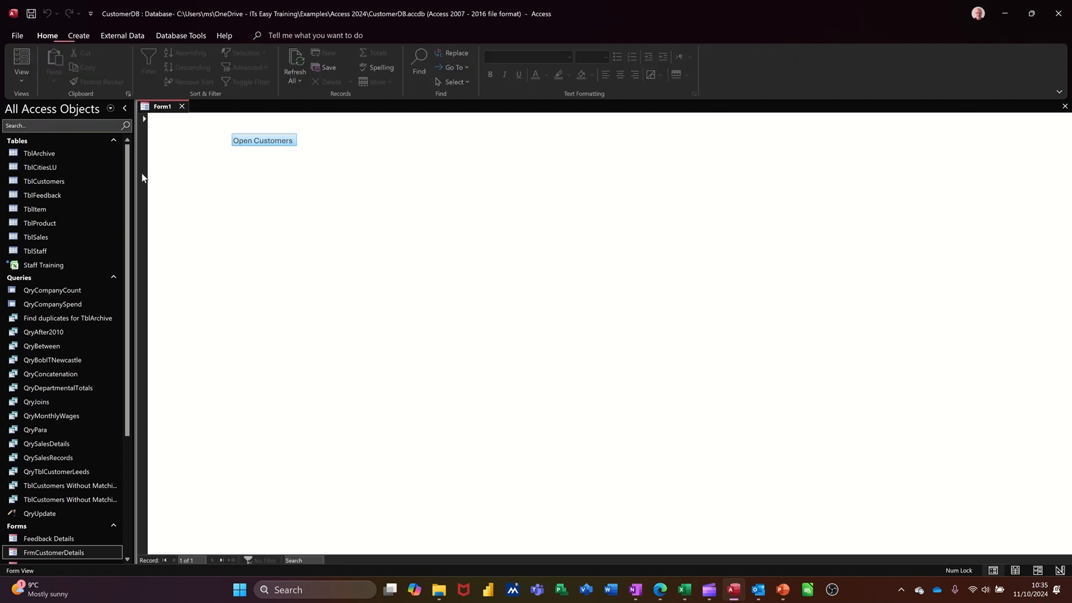
click(257, 143)
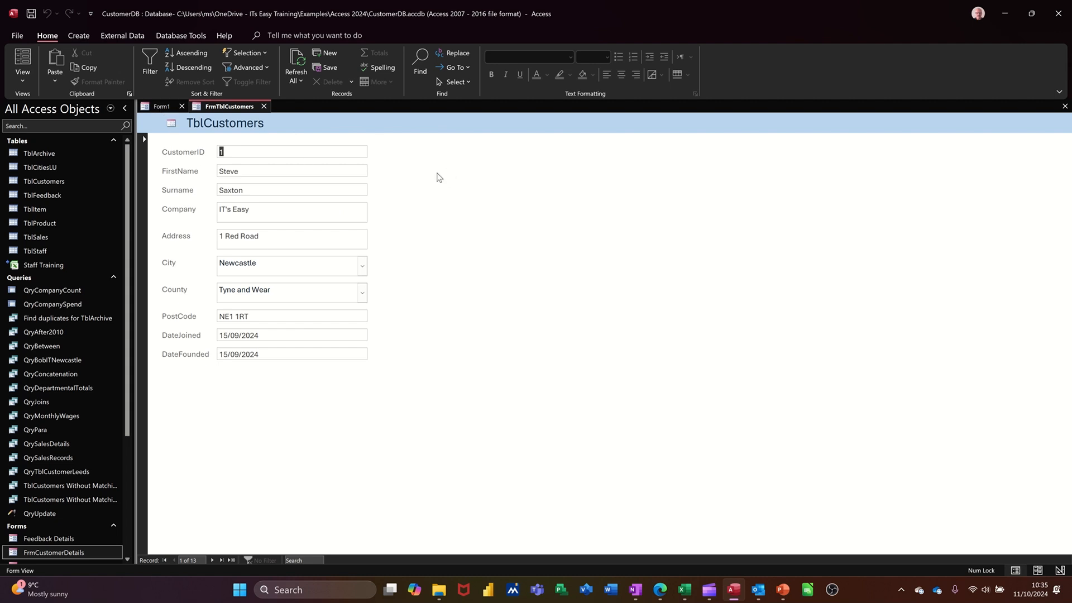
click(22, 84)
click(33, 148)
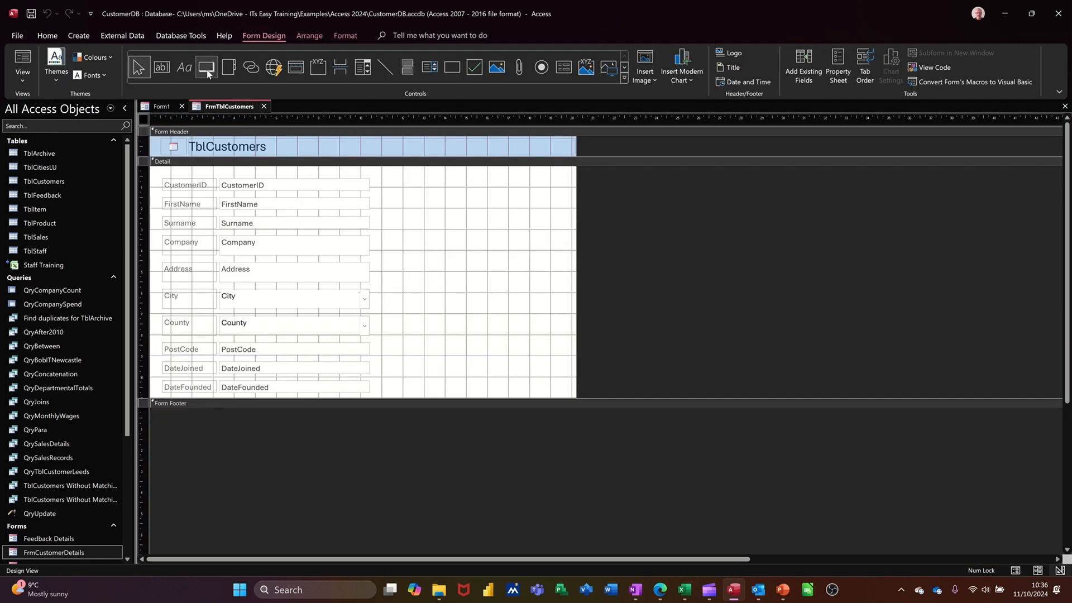
Add a command button beside the CustomerID field that closes the form and shows the text Close Form
click(205, 66)
drag(431, 183, 504, 208)
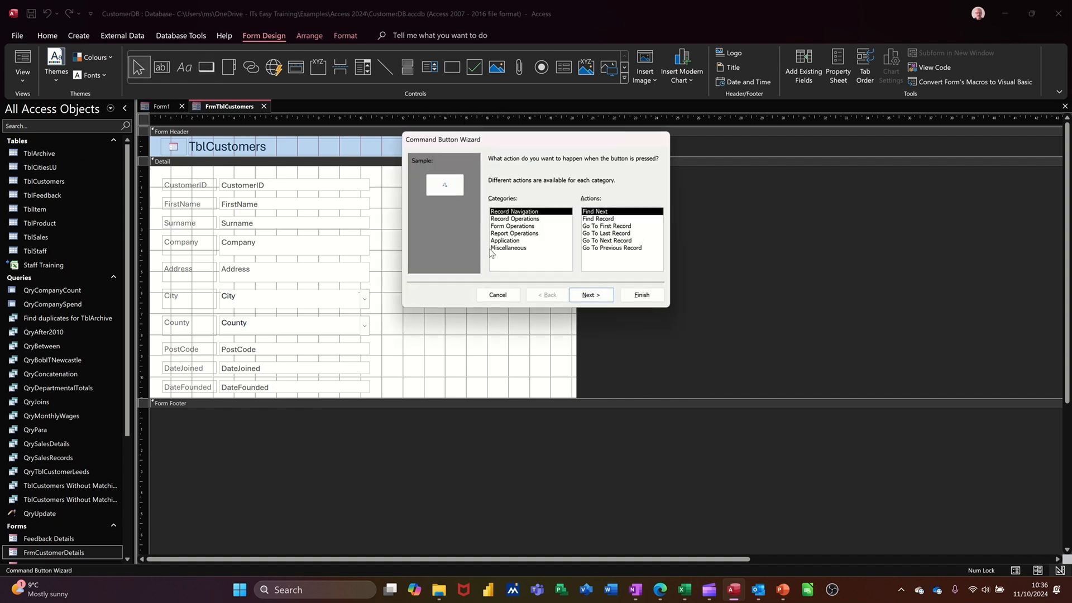
click(512, 227)
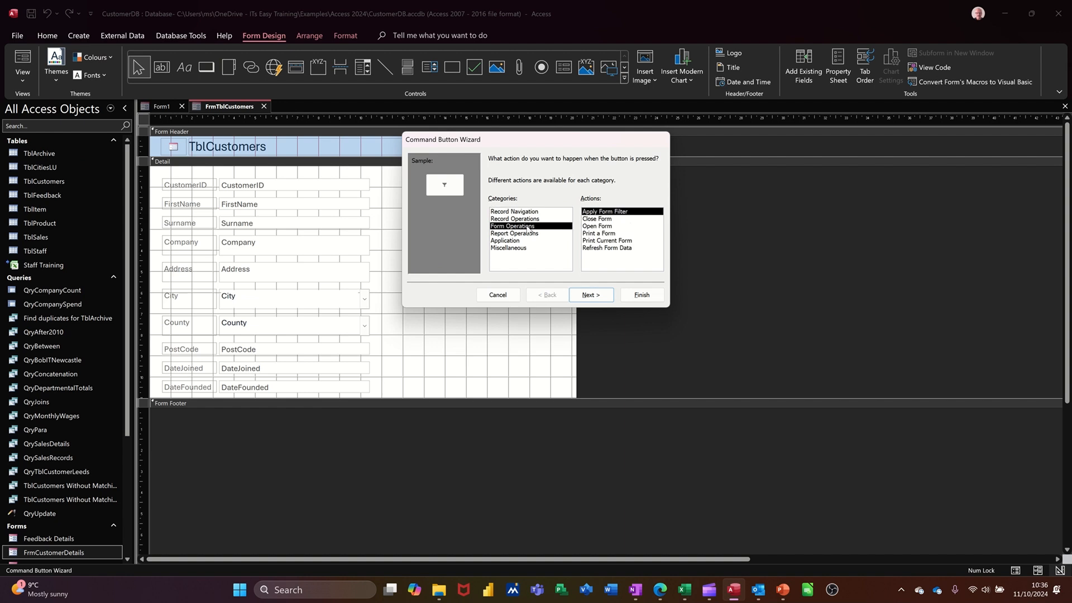
click(596, 221)
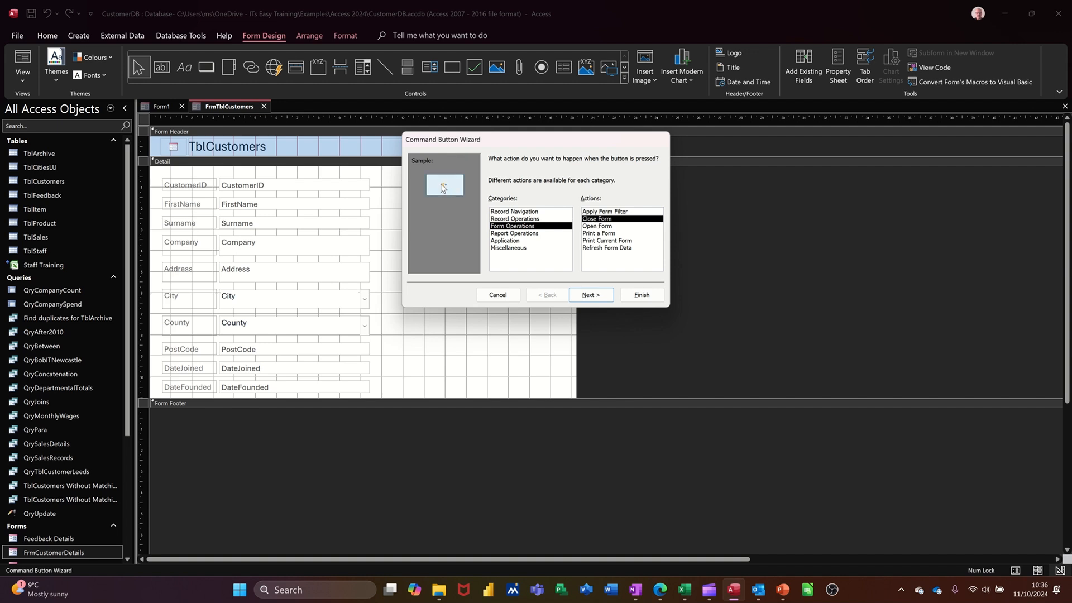
click(590, 296)
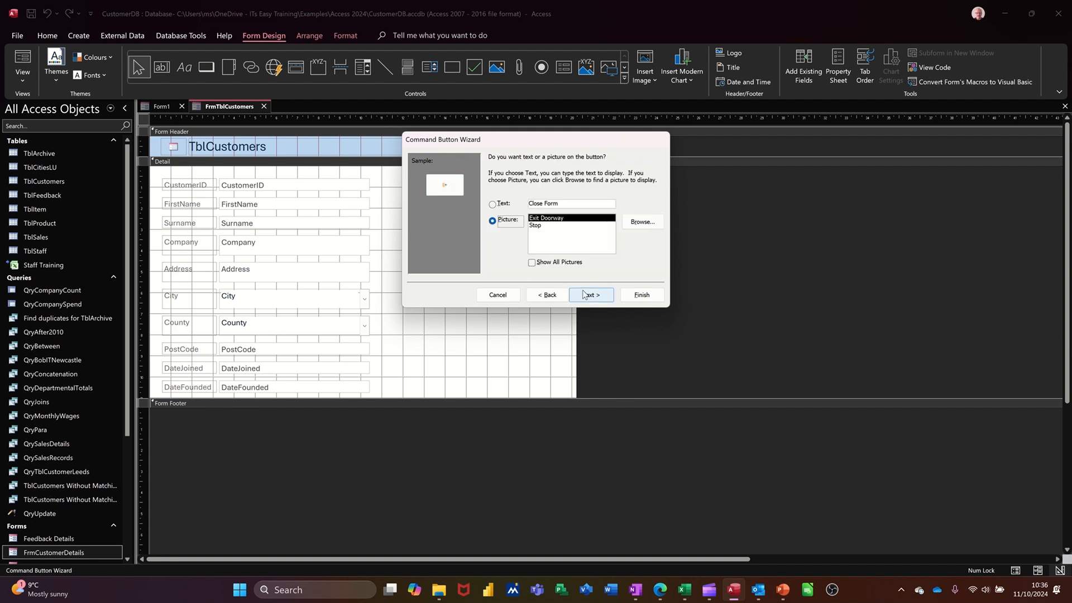
click(502, 204)
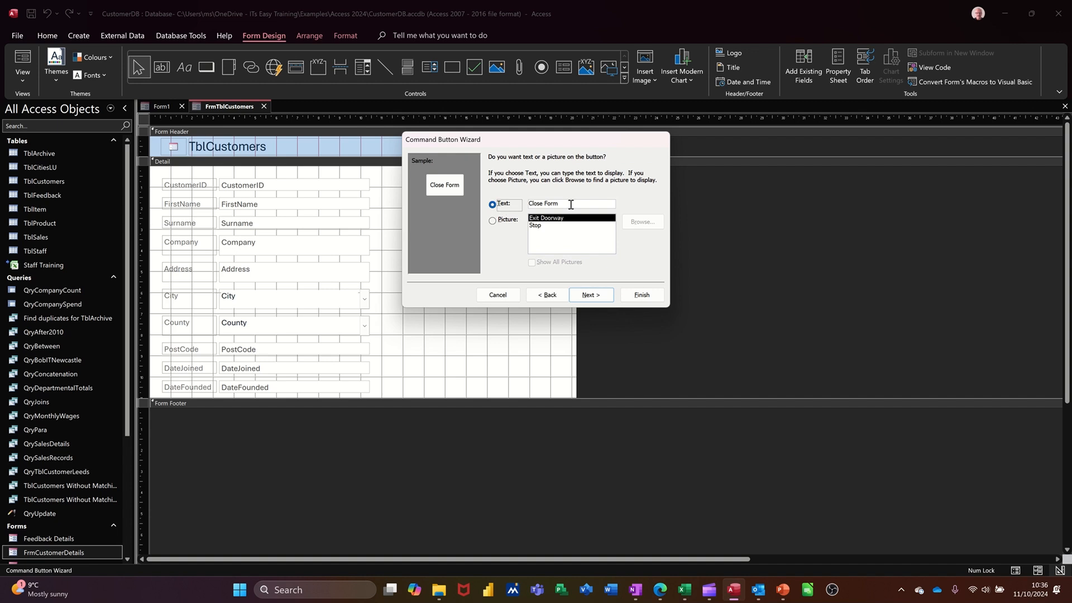
click(640, 295)
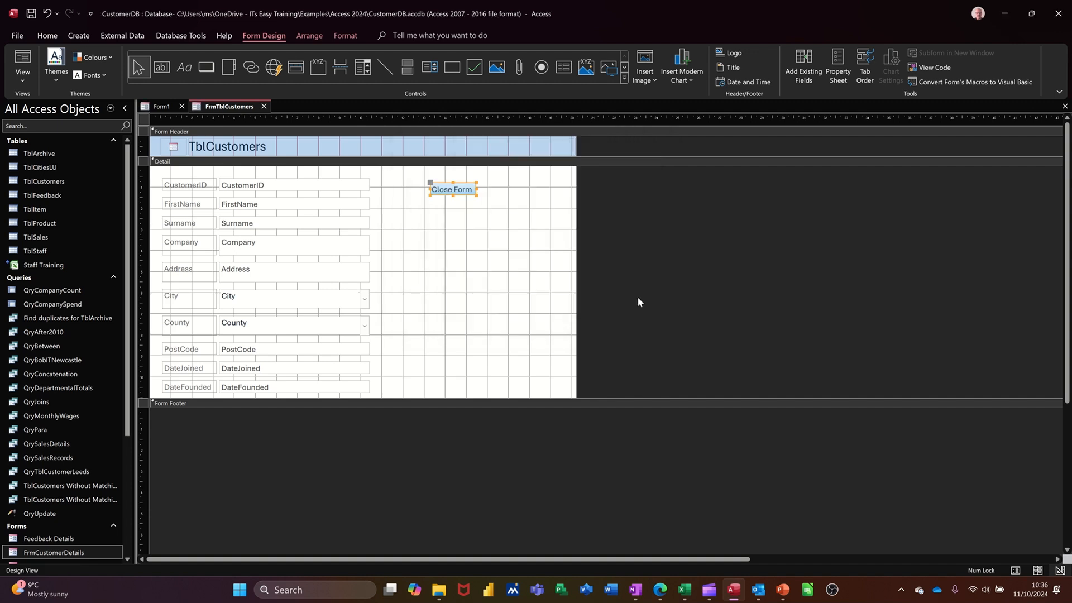
Save FrmTblCustomers and test its Close Form button in Form view
click(32, 14)
click(23, 61)
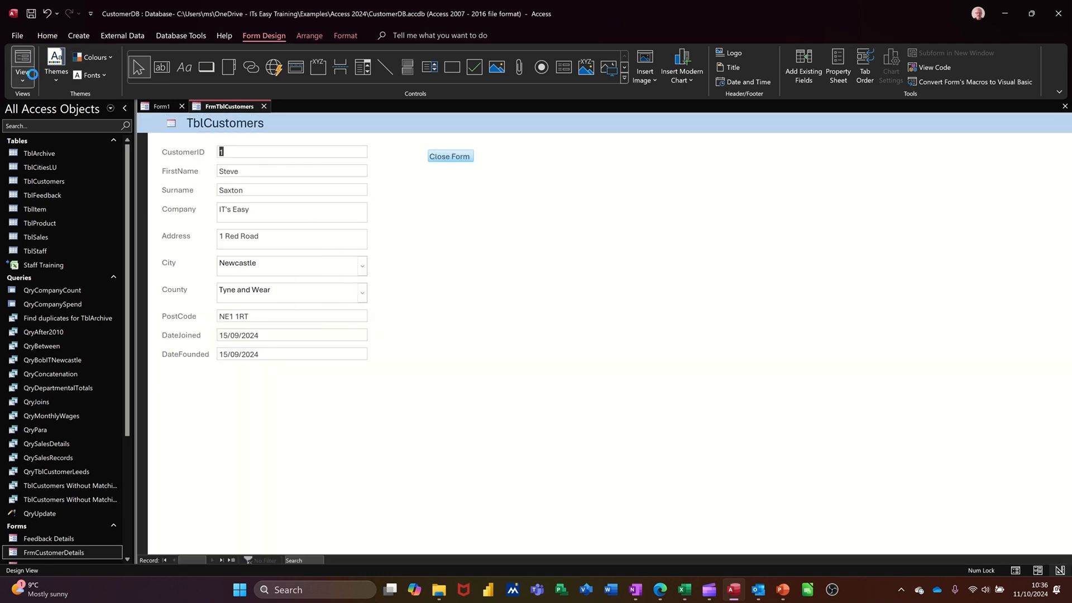
click(441, 162)
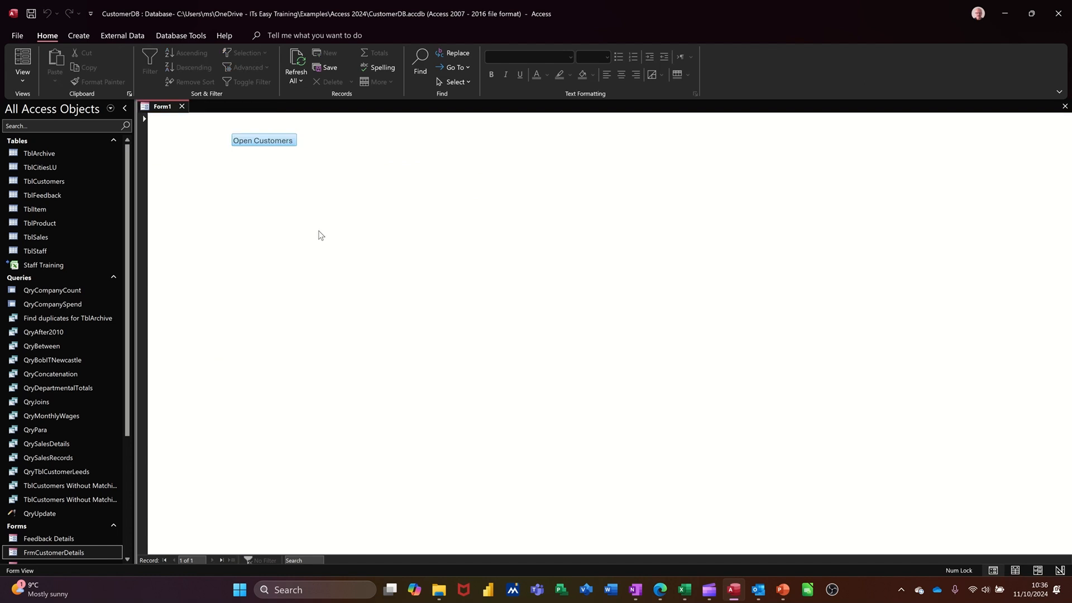
Save the form containing the Open Customers button as MainMenu
click(32, 12)
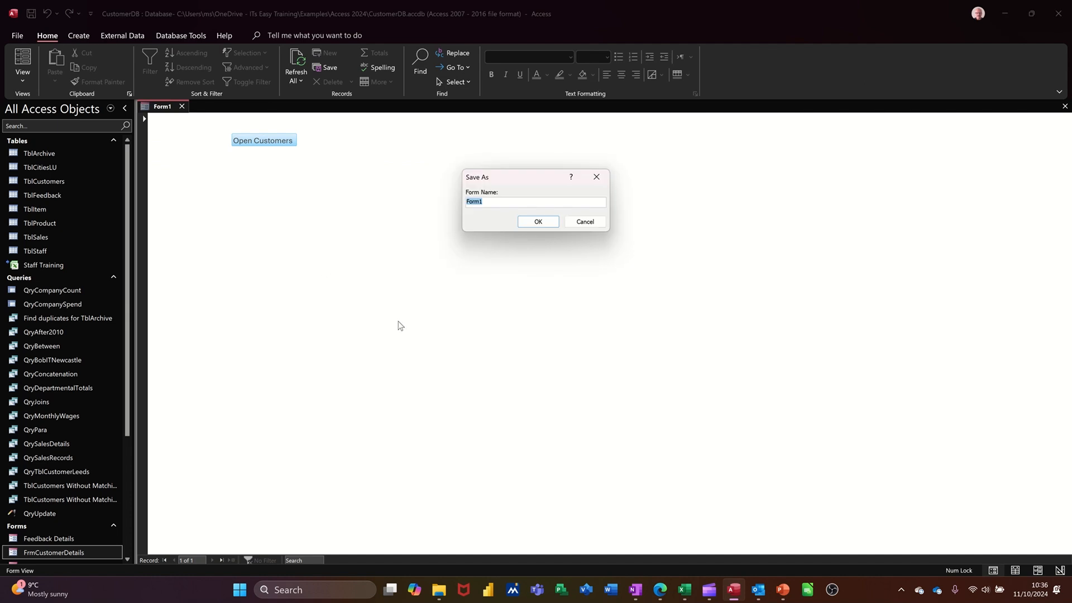
text(MainMenu)
click(530, 222)
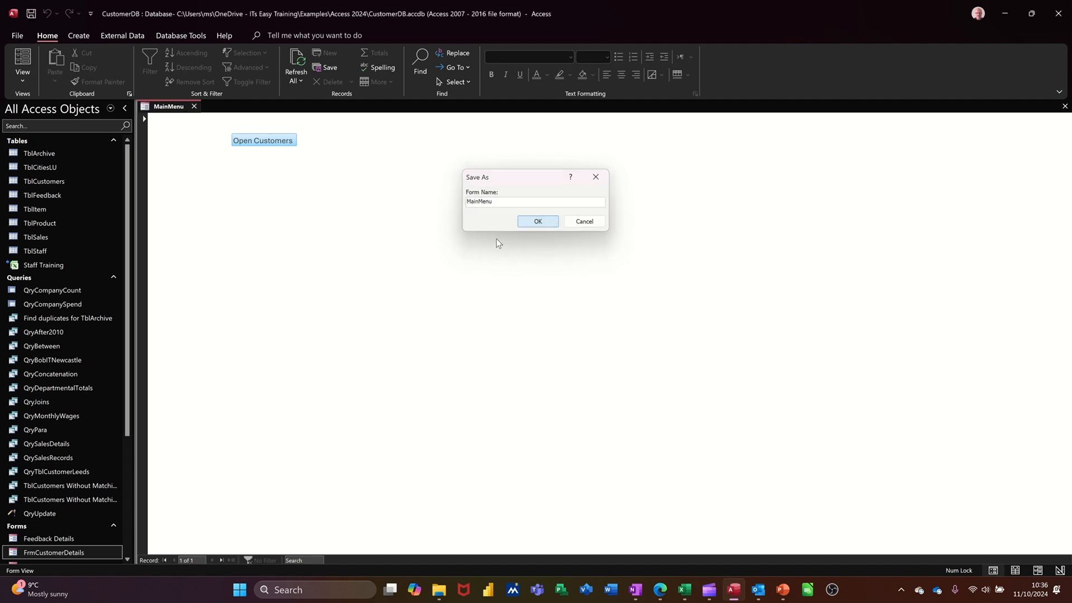
Test opening the customer form from MainMenu and closing it with its Close Form button
click(260, 144)
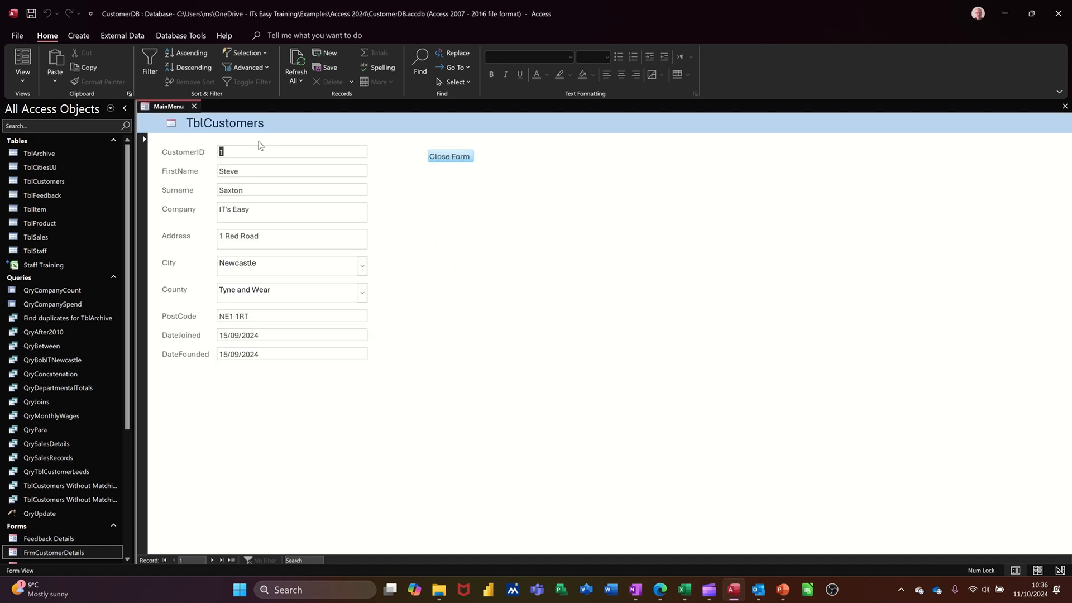
click(459, 159)
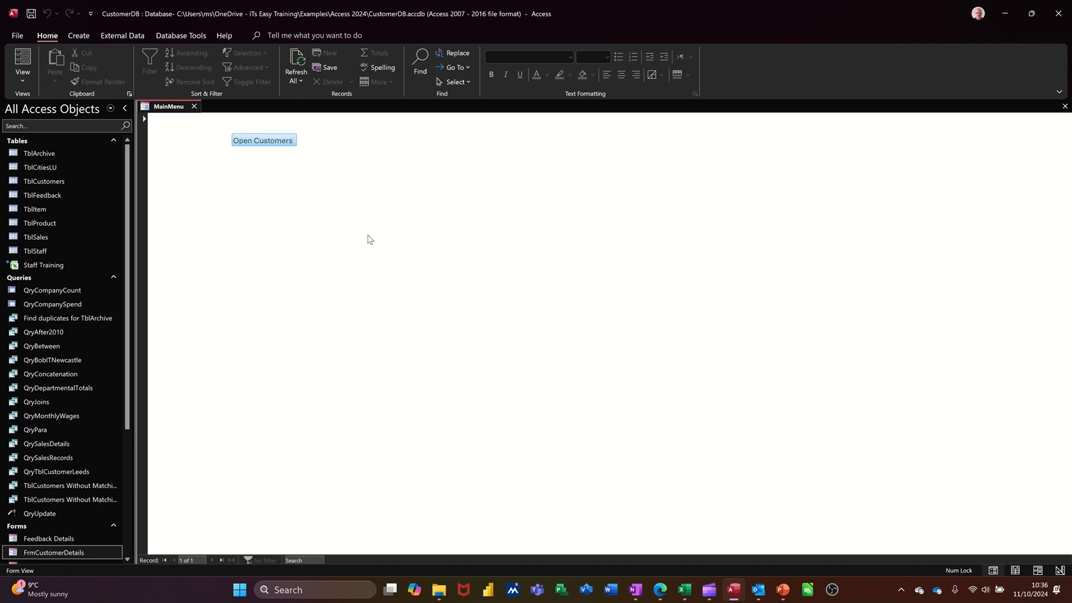
Switch MainMenu to Design view and draw a second command button about 3 cm wide and 1.4 cm high below Open Customers
click(22, 80)
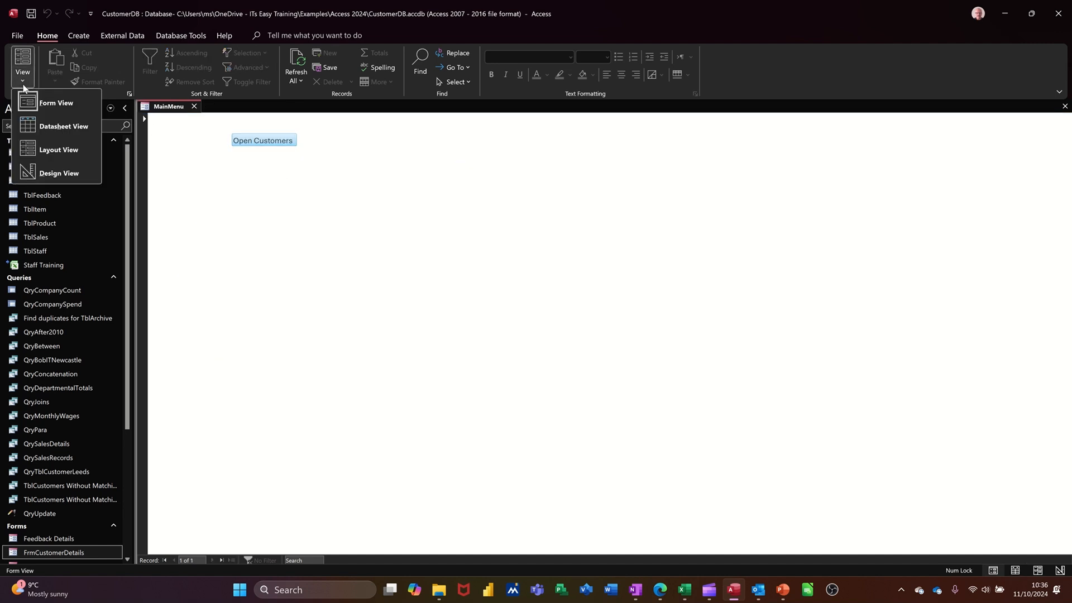
click(47, 174)
click(207, 69)
drag(234, 184, 300, 214)
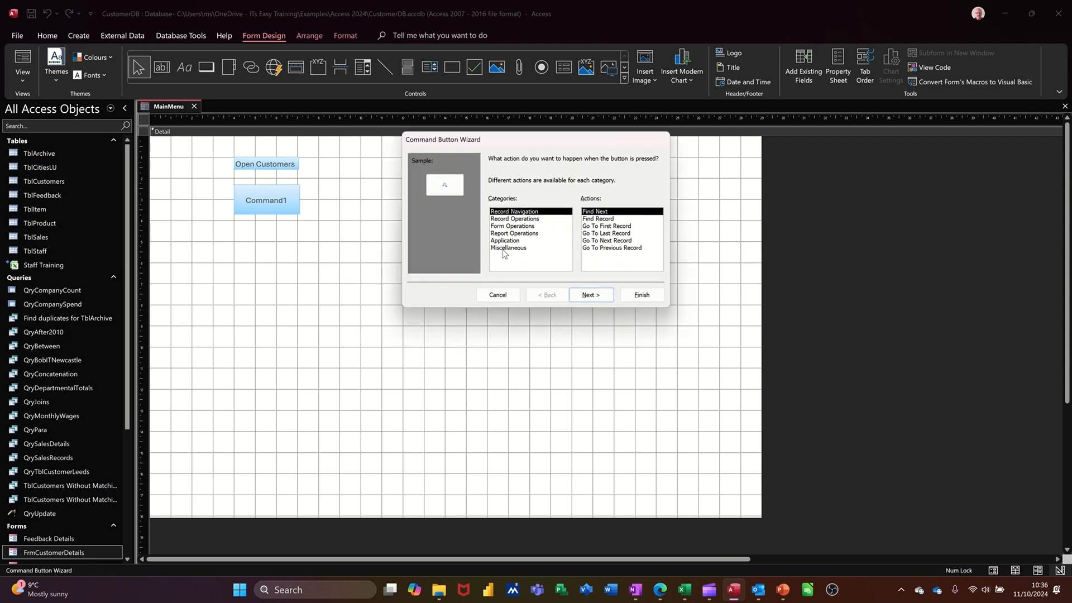
Assign the new MainMenu button the Preview Report action from Report Operations, using the RptCustomers report
click(511, 234)
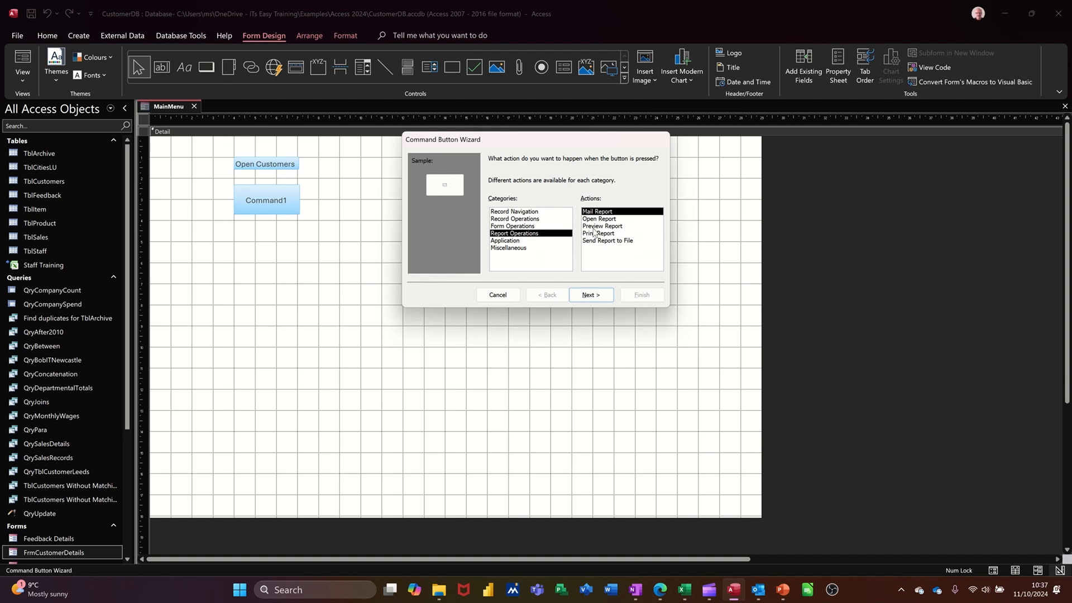
click(594, 229)
click(594, 295)
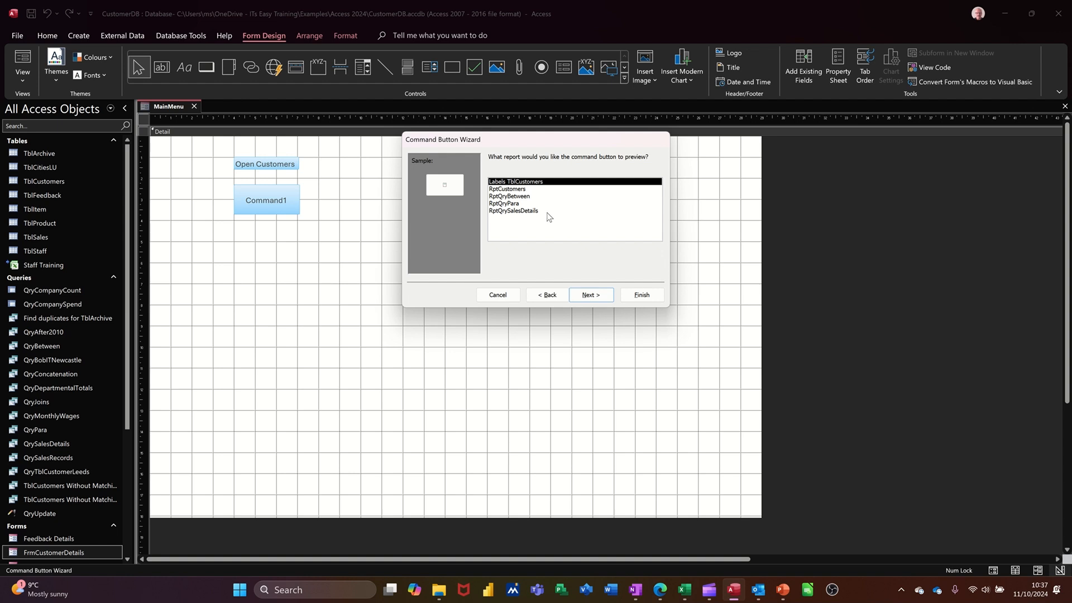
click(520, 190)
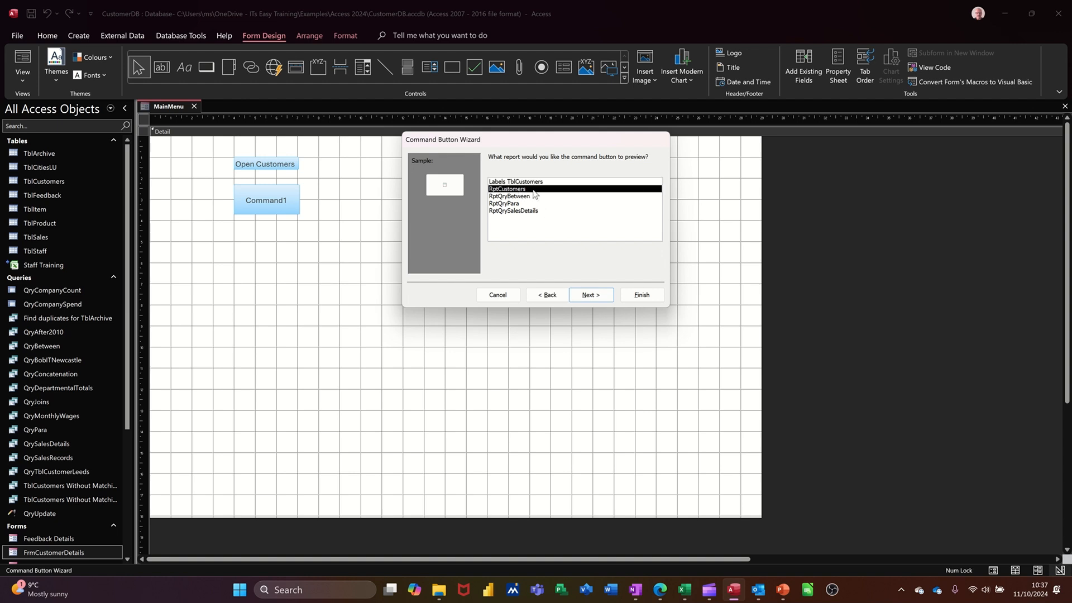
click(583, 298)
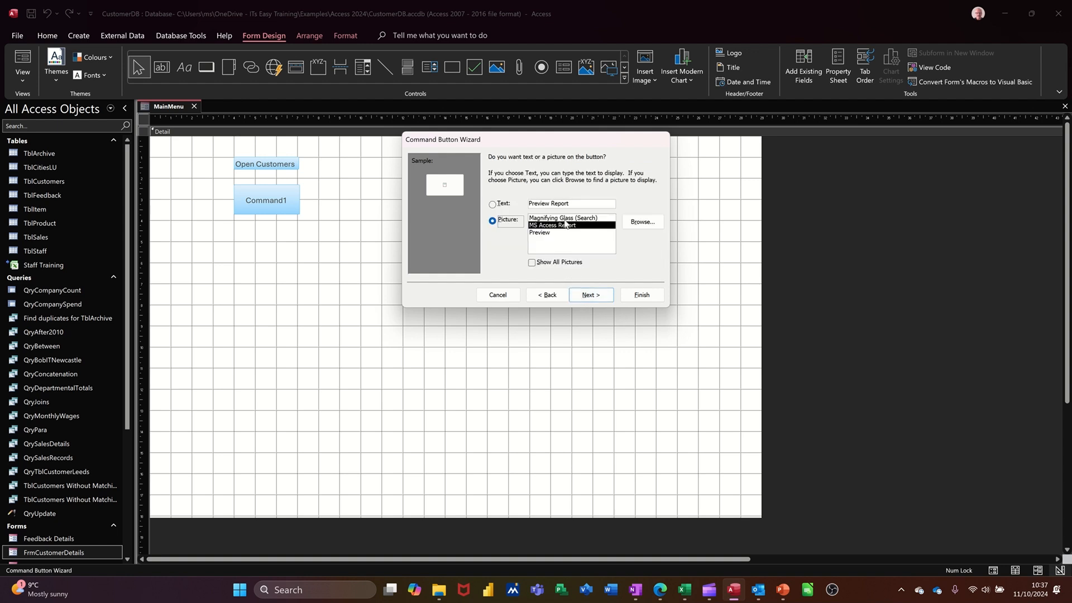
Give the report button the text caption "Preview Customers" and finish creating it
click(492, 204)
click(578, 205)
key(BackSpace)
key(BackSpace)
key(BackSpace)
key(BackSpace)
key(BackSpace)
key(BackSpace)
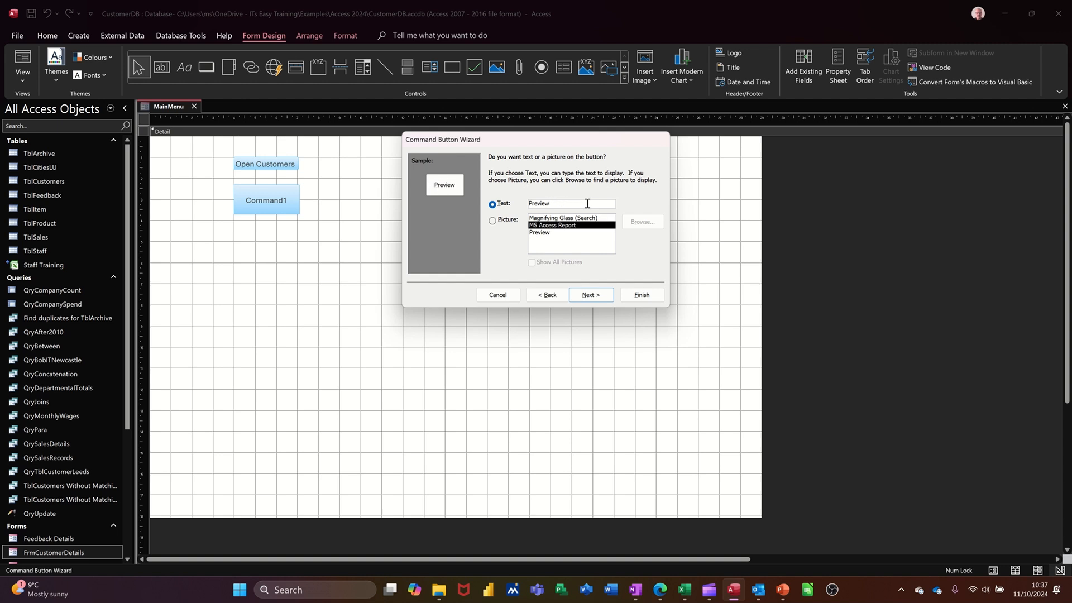
text(Customers)
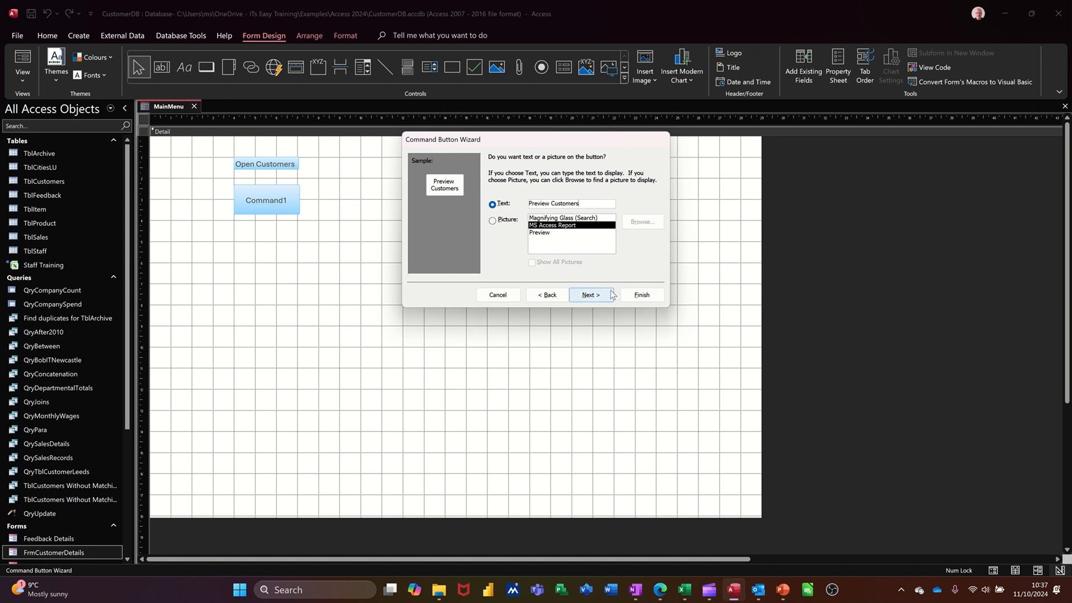
click(640, 295)
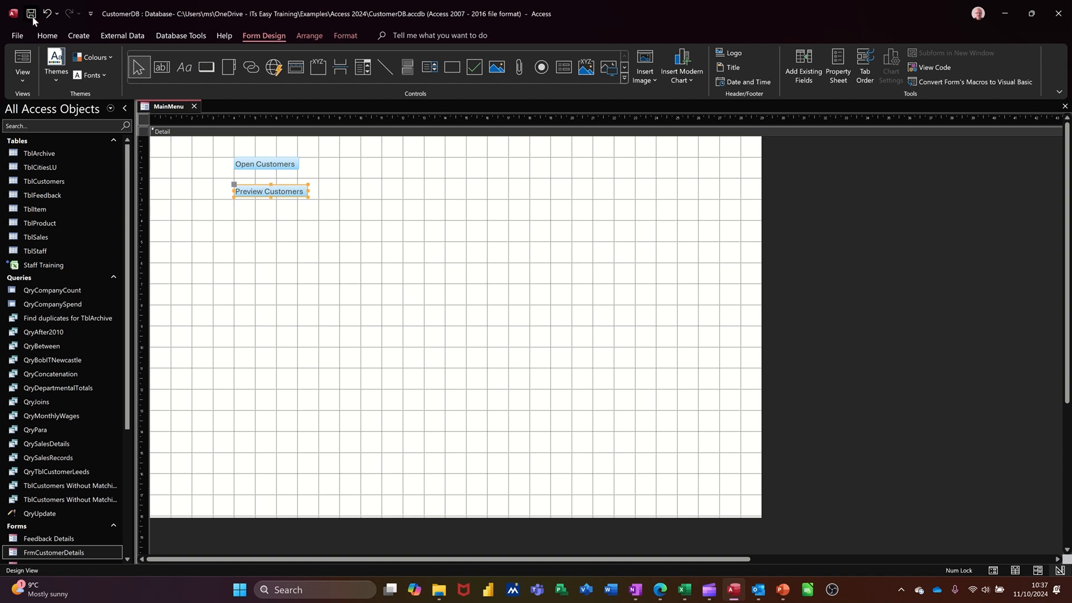
Test the Preview Customers button in Form view and close the report's print preview
click(28, 69)
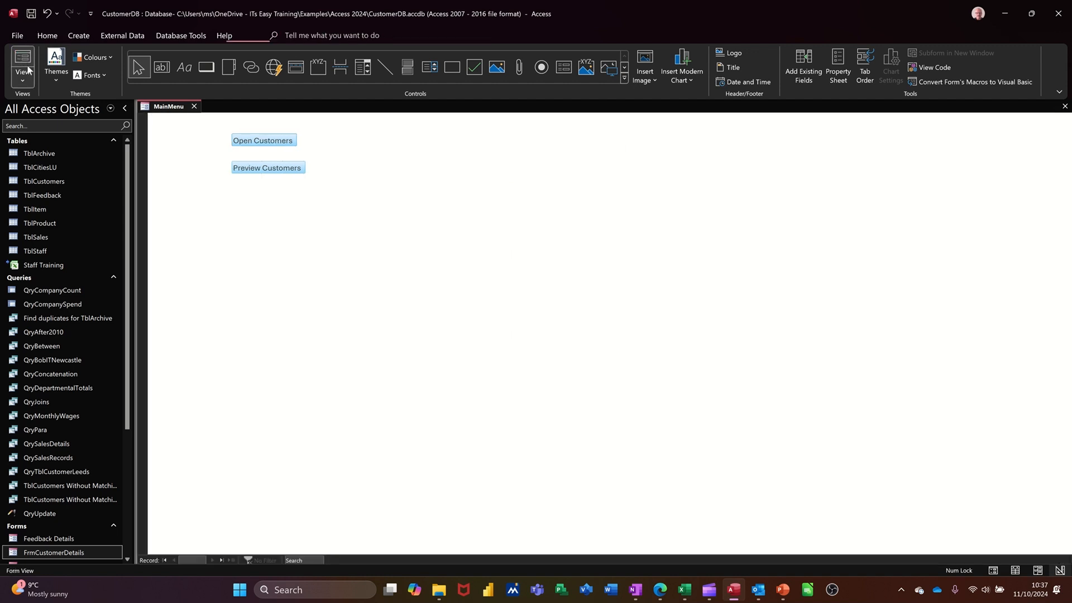
click(249, 171)
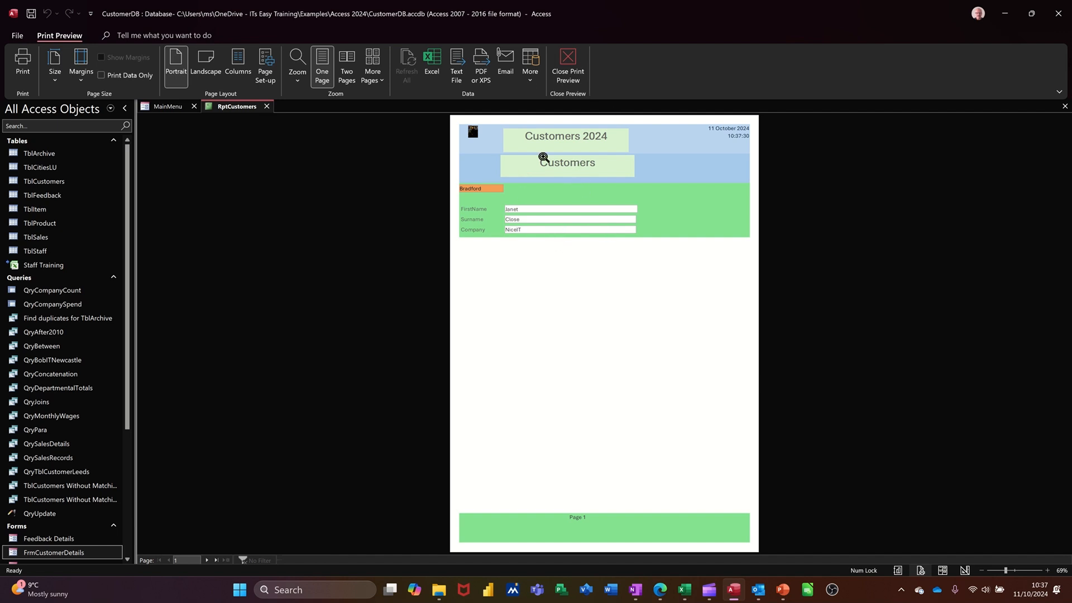
click(567, 65)
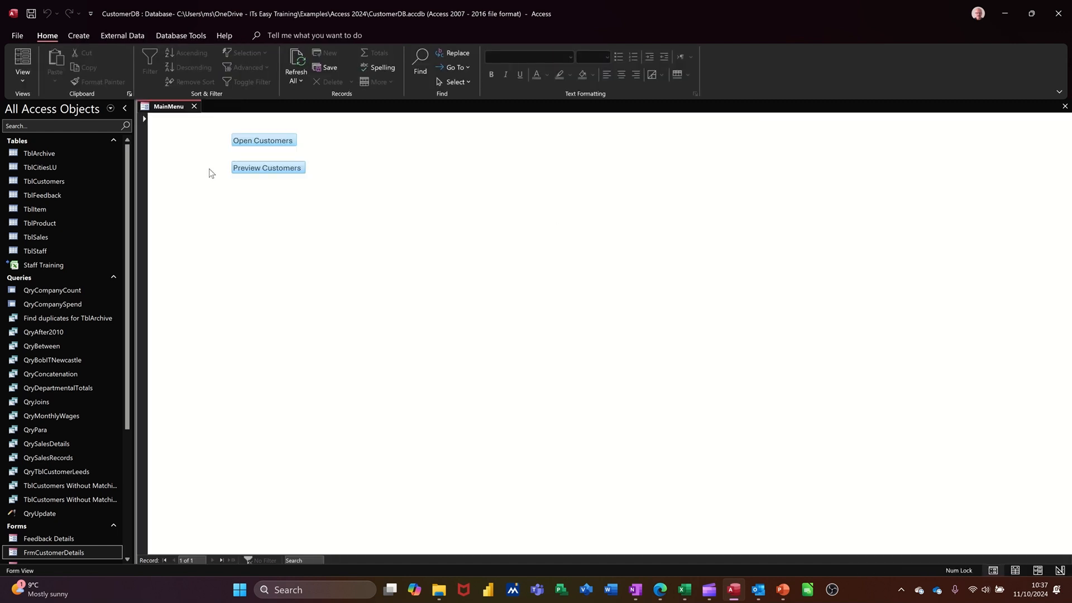
In MainMenu's Design view, add a command button below Preview Customers with the Quit Application action and the Stop picture
click(23, 80)
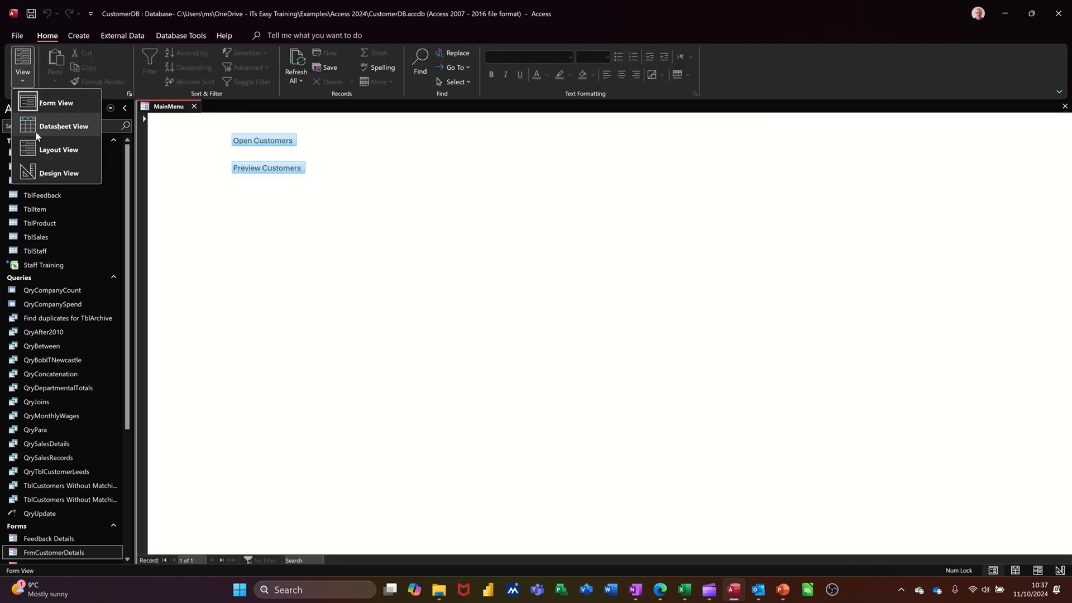
click(42, 174)
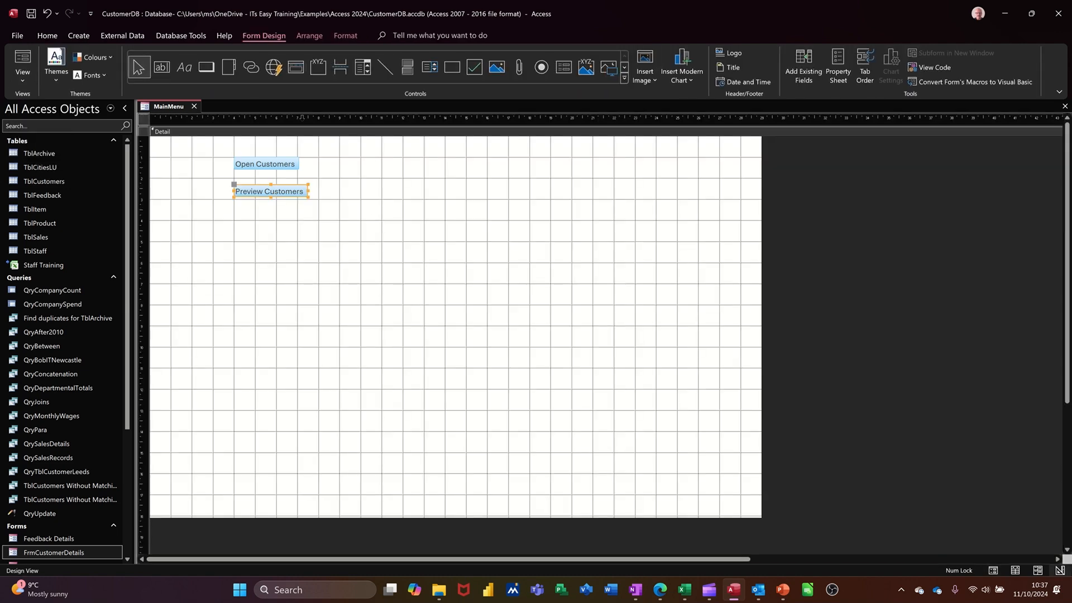
click(206, 69)
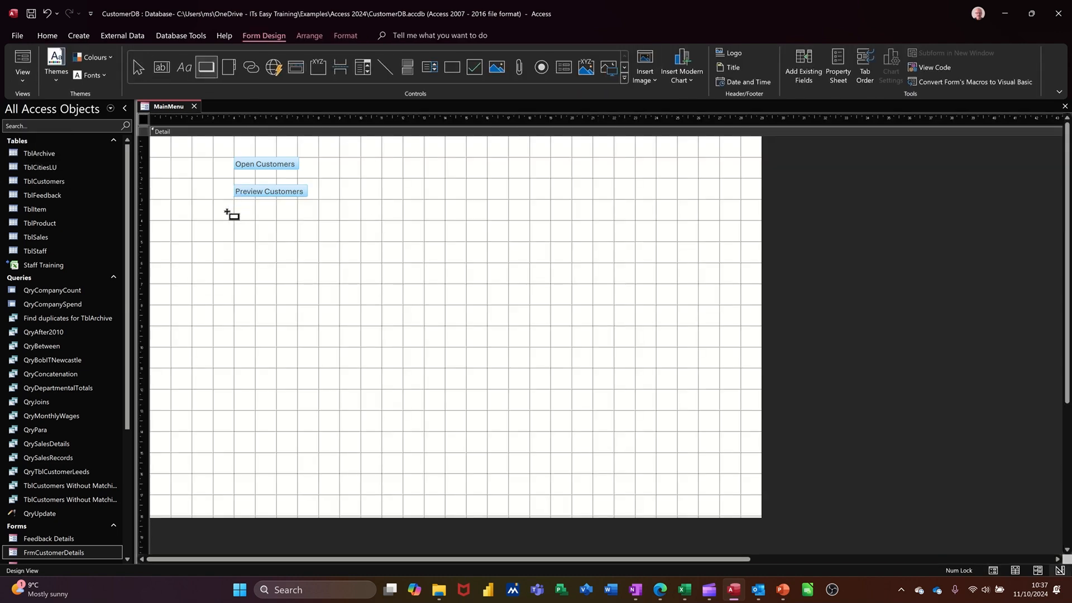
drag(235, 214, 319, 245)
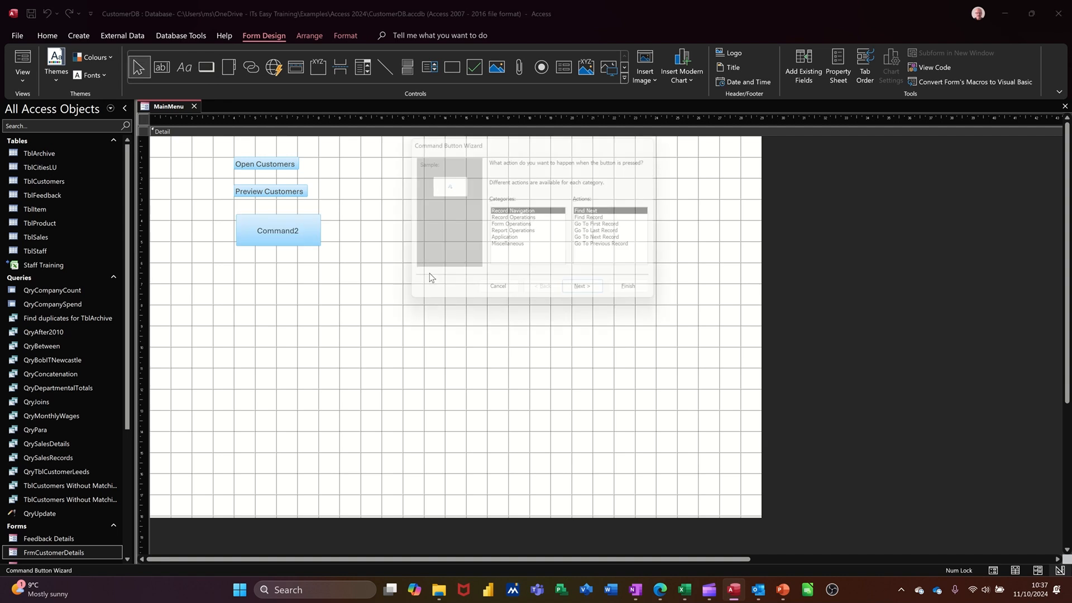
click(504, 242)
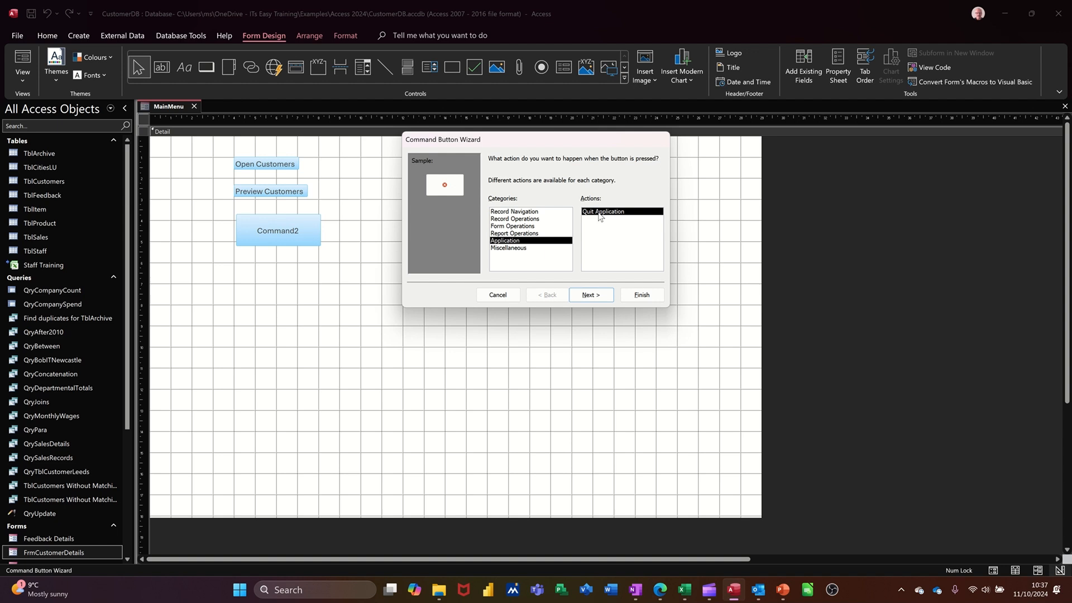
click(594, 297)
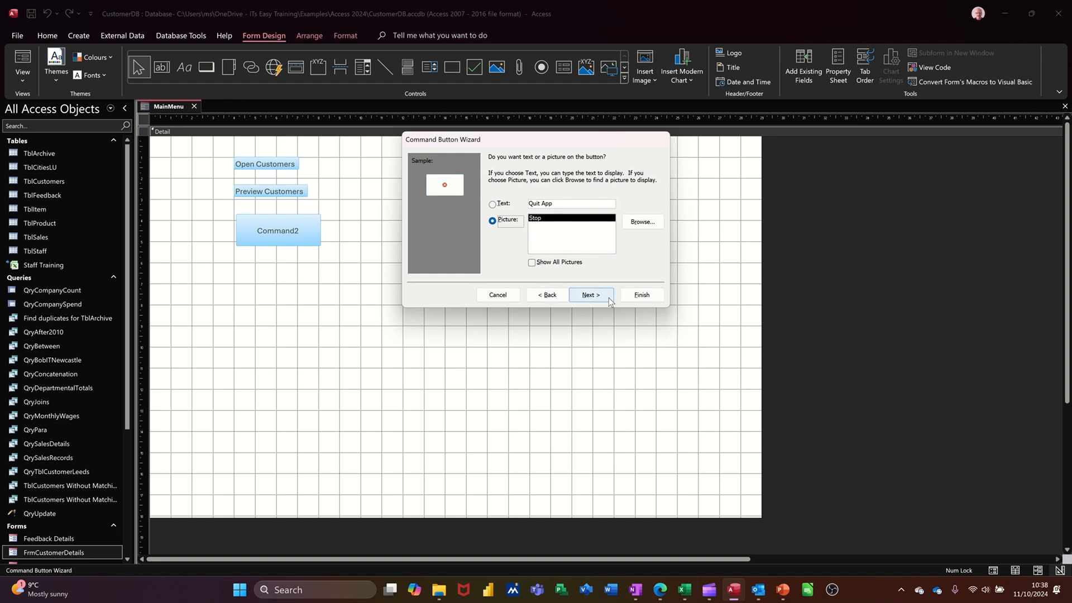
click(641, 295)
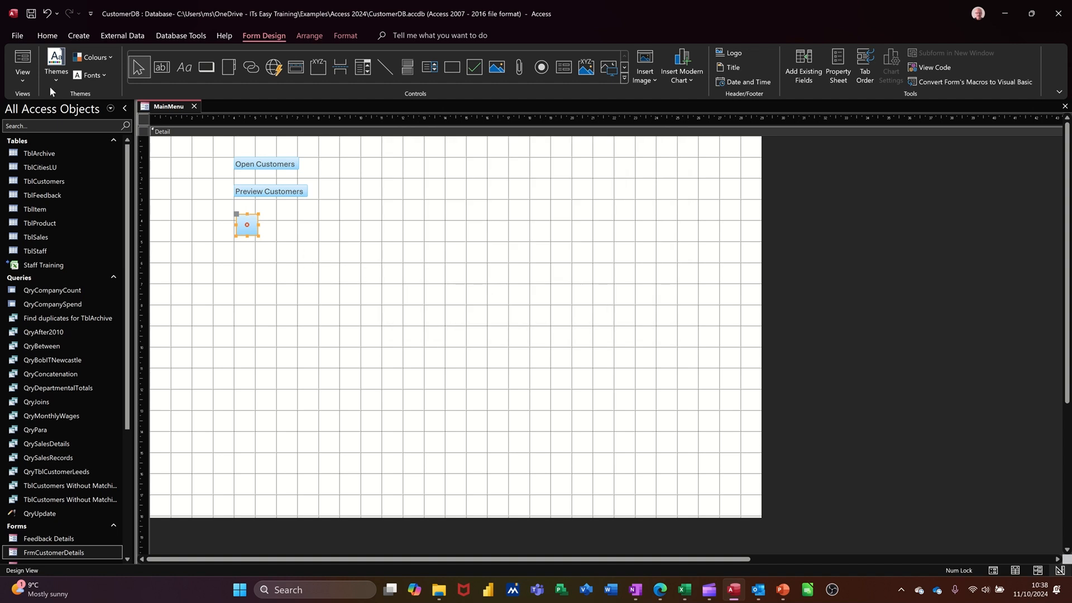
Check the quit button on MainMenu in Form view and return to Design view
click(24, 61)
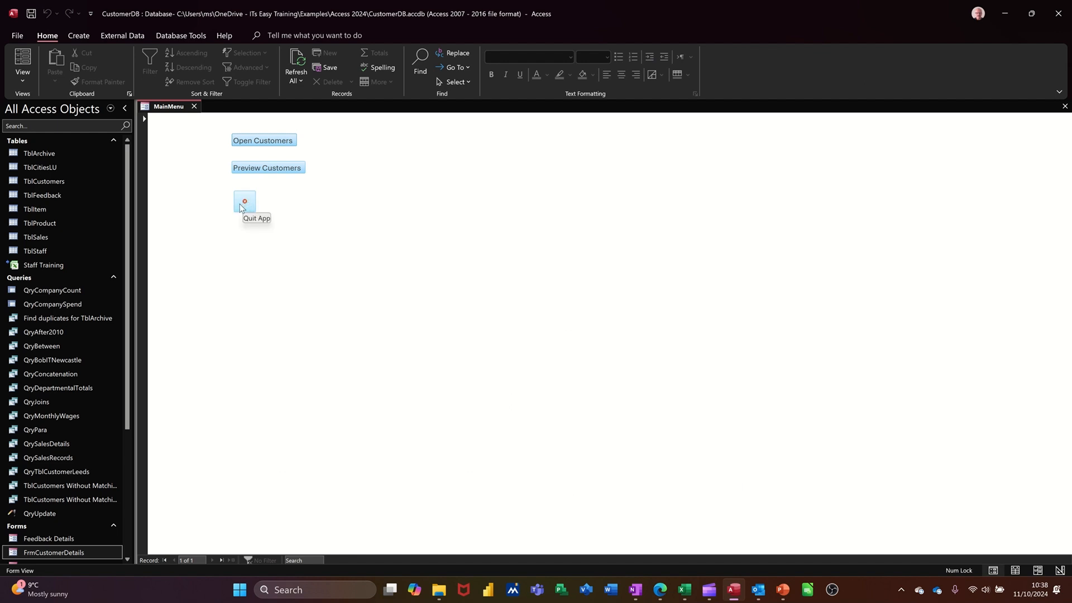
click(24, 84)
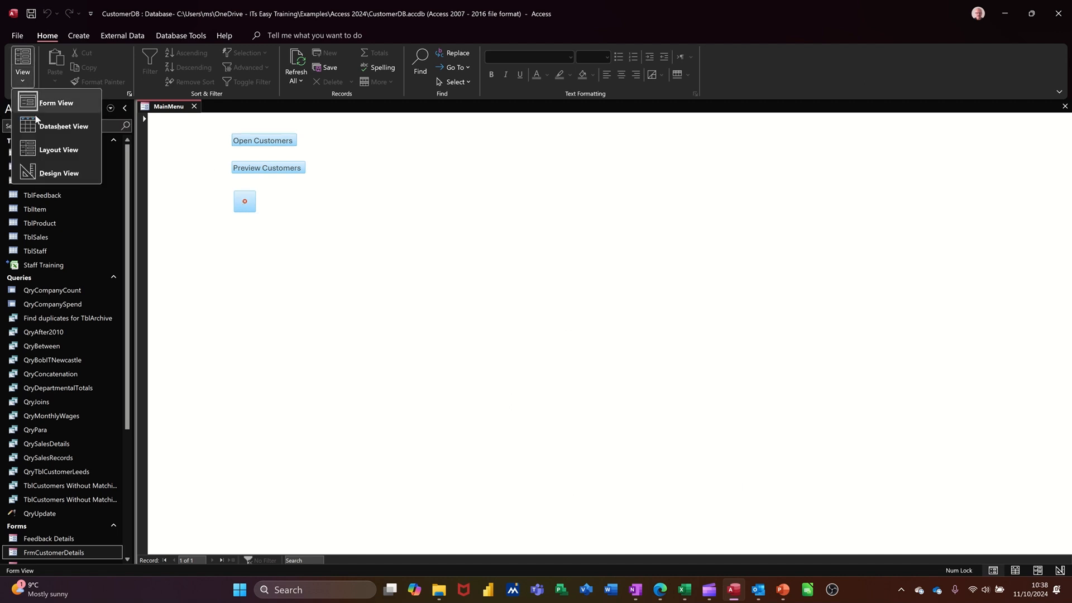
click(47, 171)
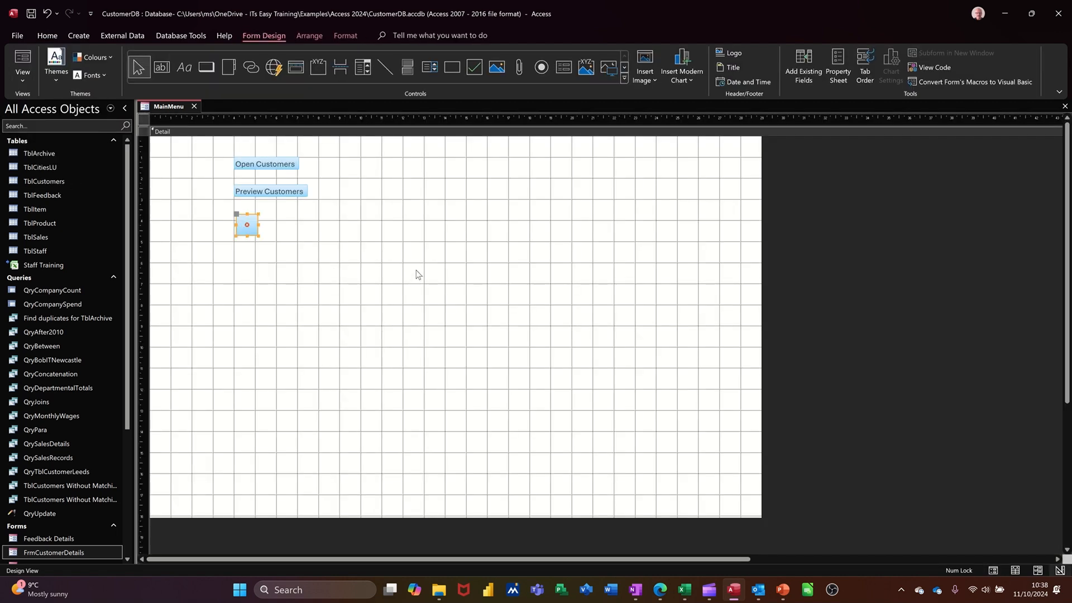
Draw a command button about 3.7 cm wide to the right of Open Customers and set it to run the QryCompanySpend query
click(206, 68)
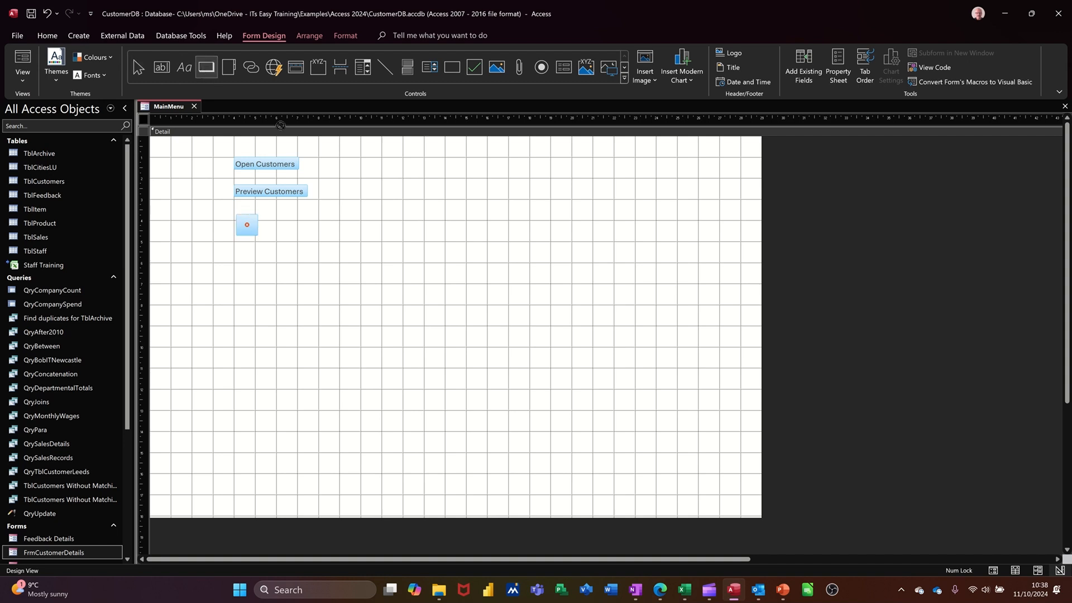
drag(425, 161, 502, 189)
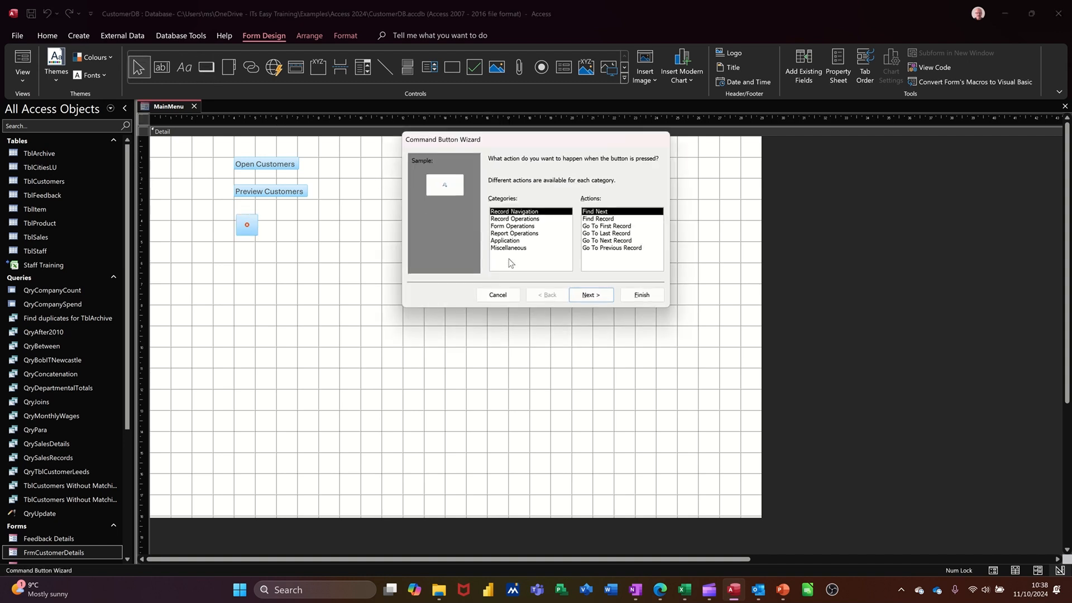
click(508, 249)
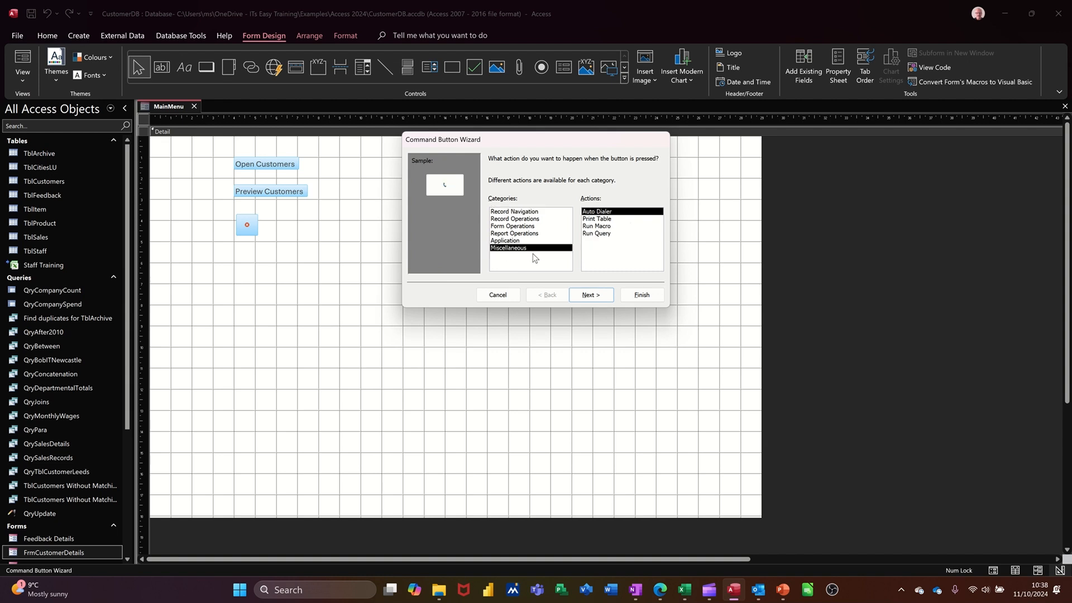
click(594, 234)
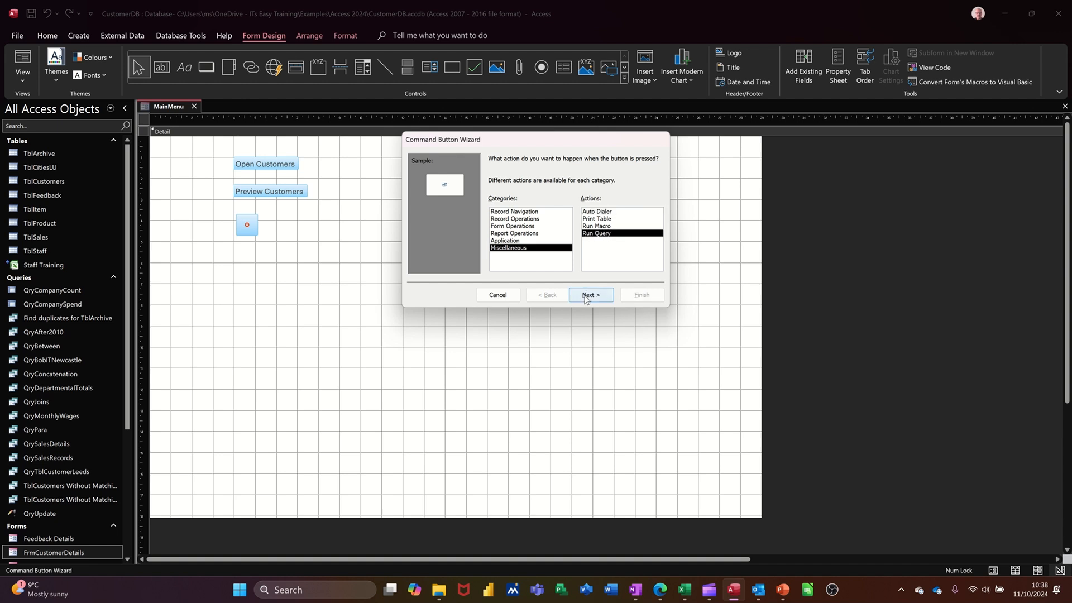
click(586, 296)
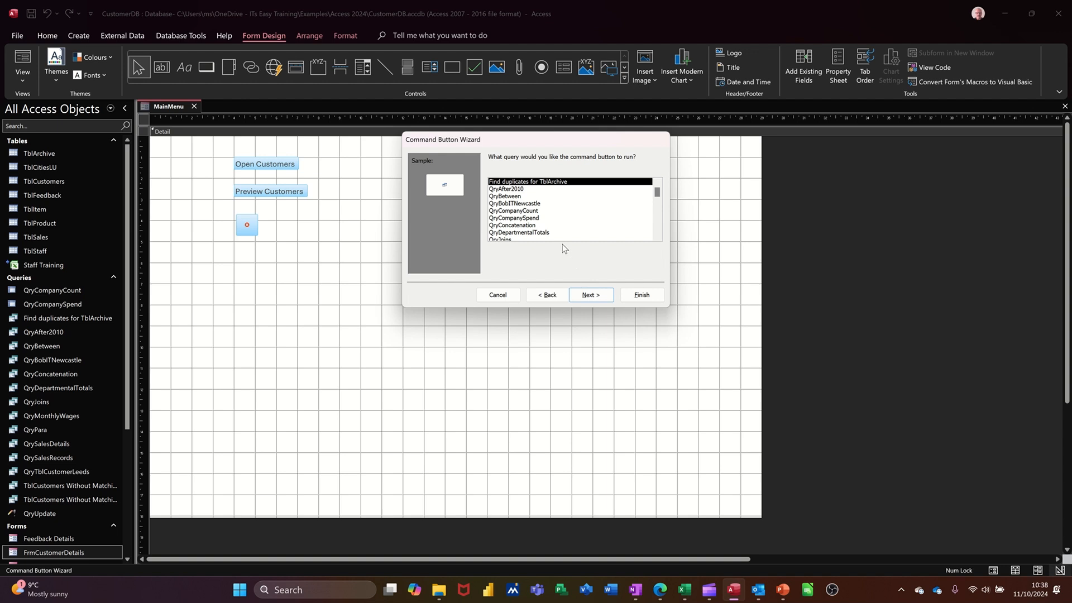
click(515, 221)
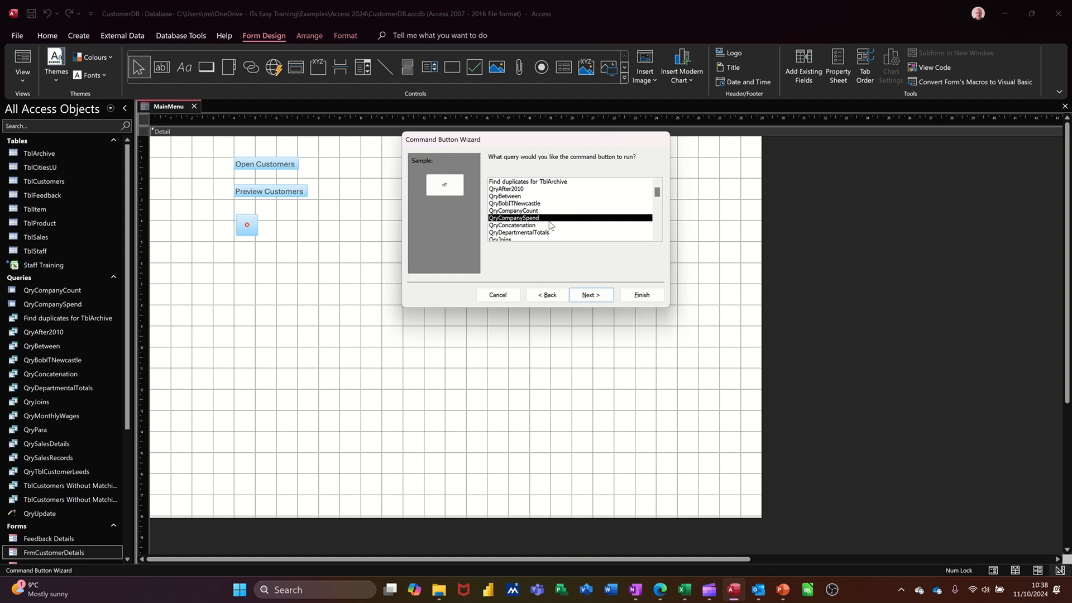
click(588, 298)
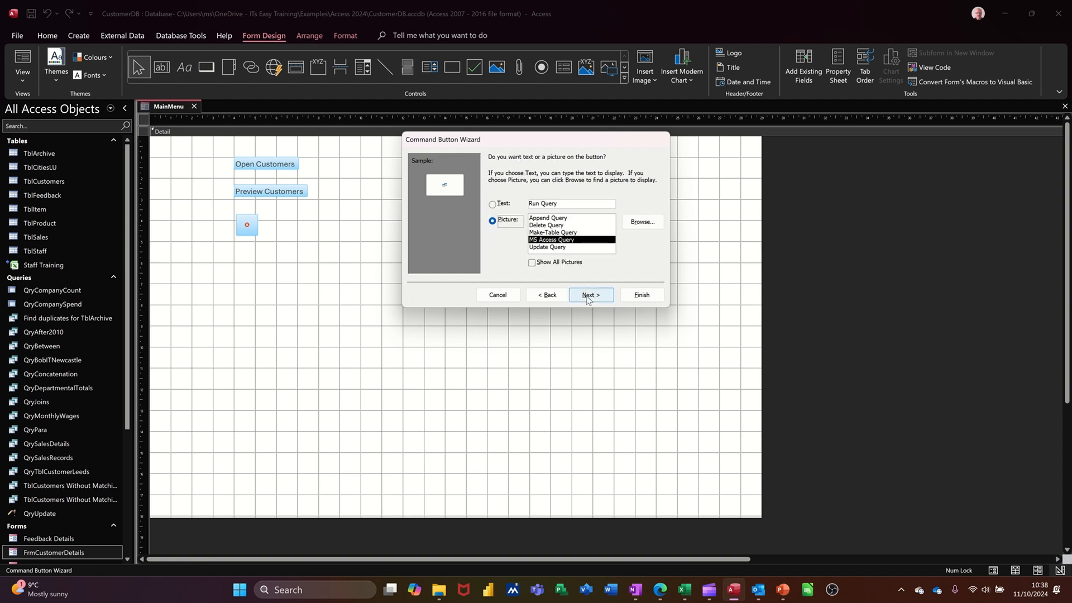
Give the query button the text caption "Company Spend" and finish creating it
click(499, 205)
drag(566, 206, 525, 207)
text(Company Spend)
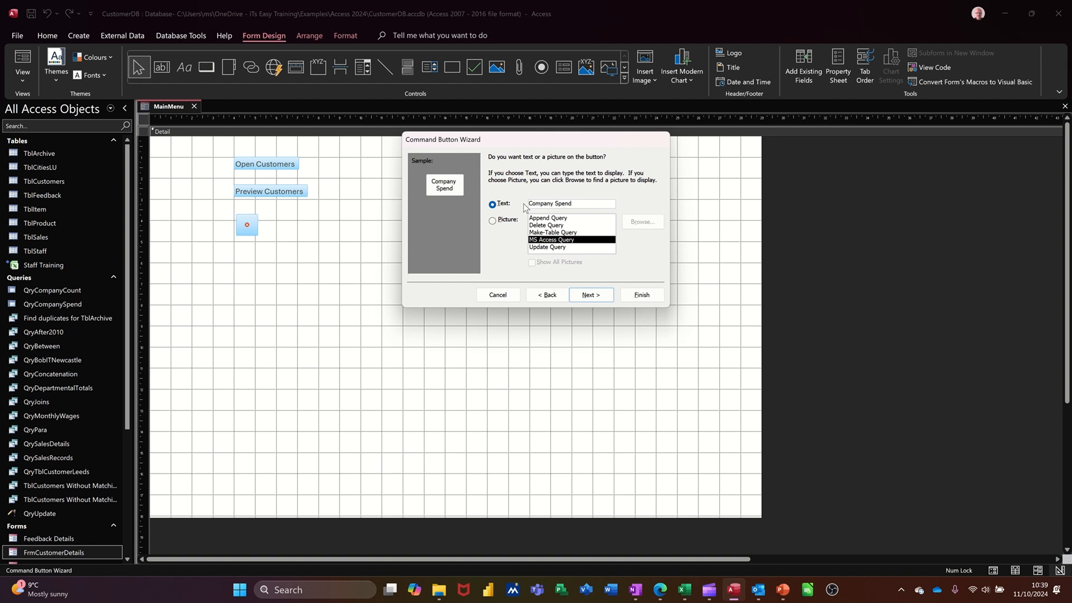
click(639, 295)
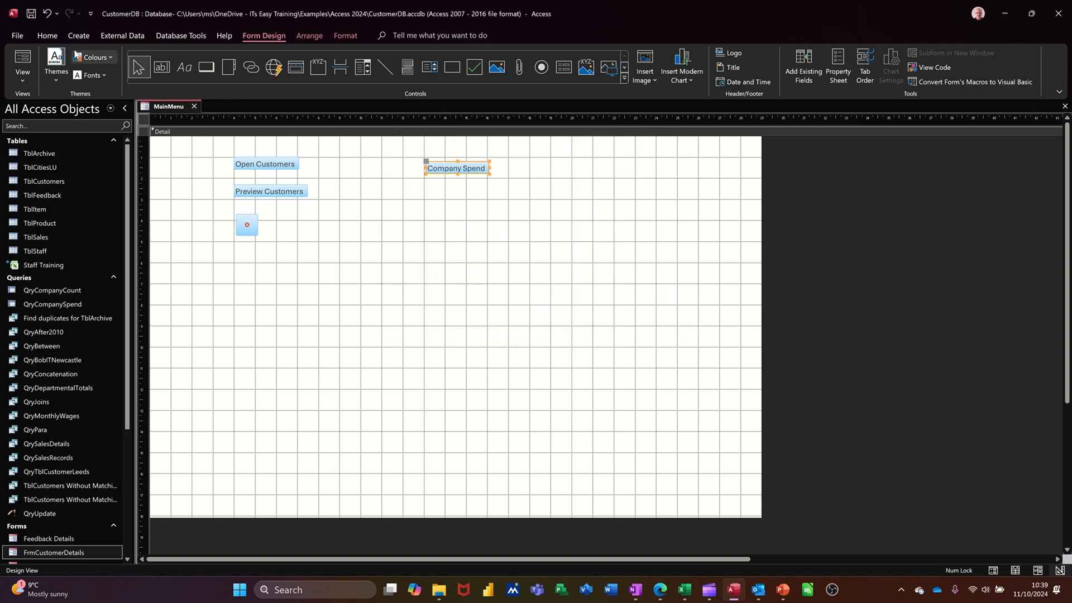
Test the Company Spend button in Form view and close the query's datasheet
click(23, 60)
click(447, 147)
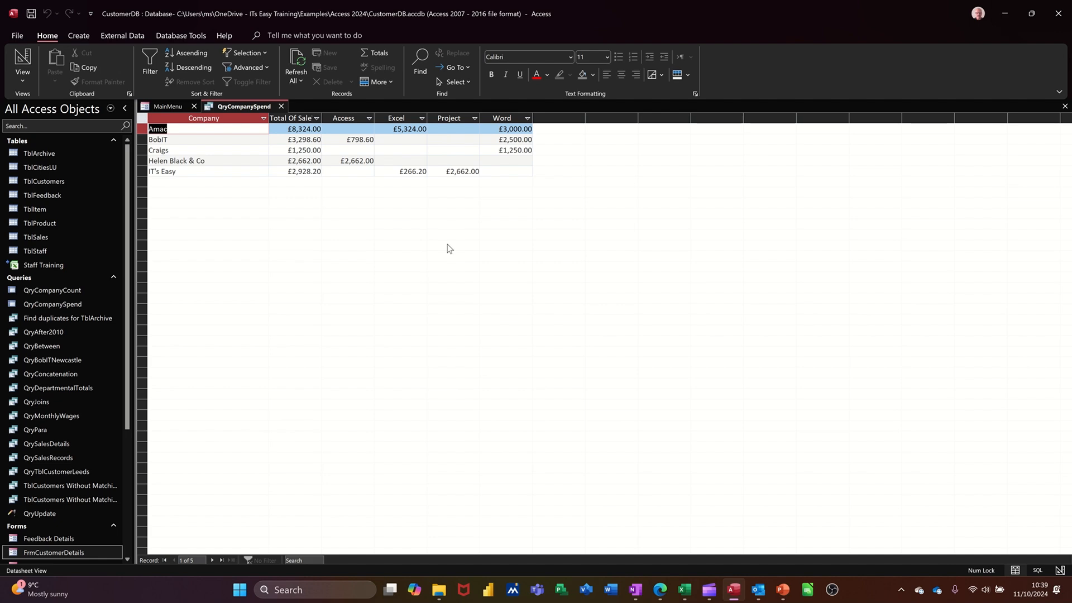
click(281, 107)
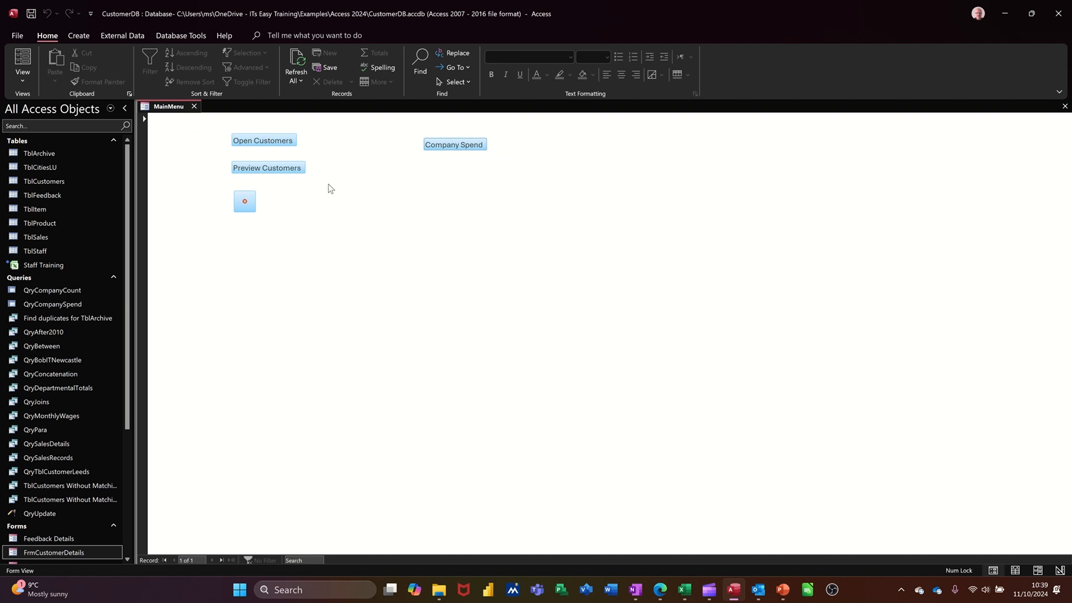
Open the customer form with MainMenu's Open Customers button and switch that form to Design view
click(269, 146)
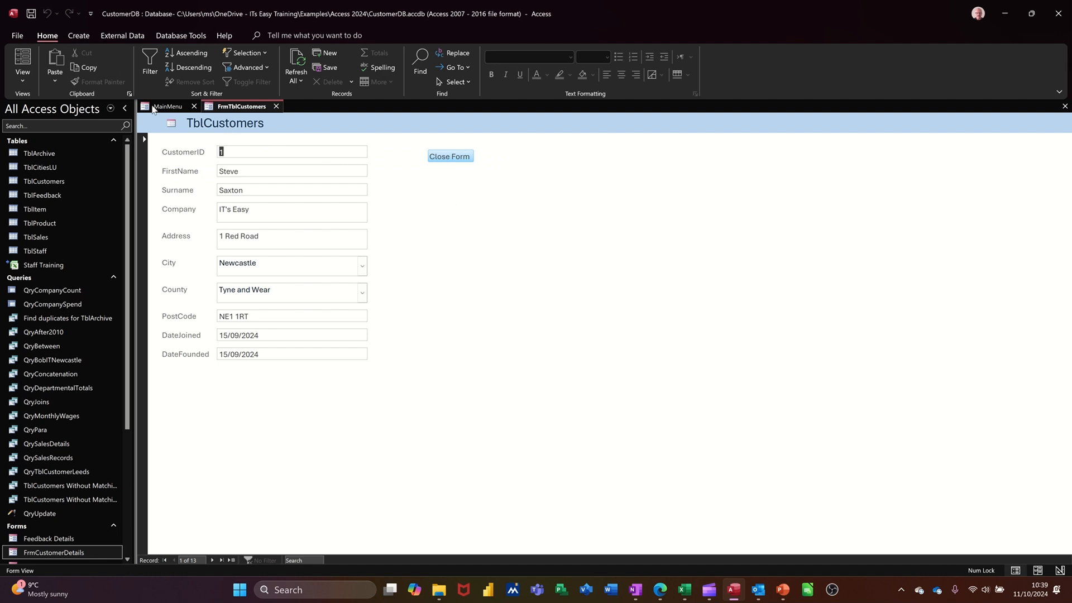
click(24, 85)
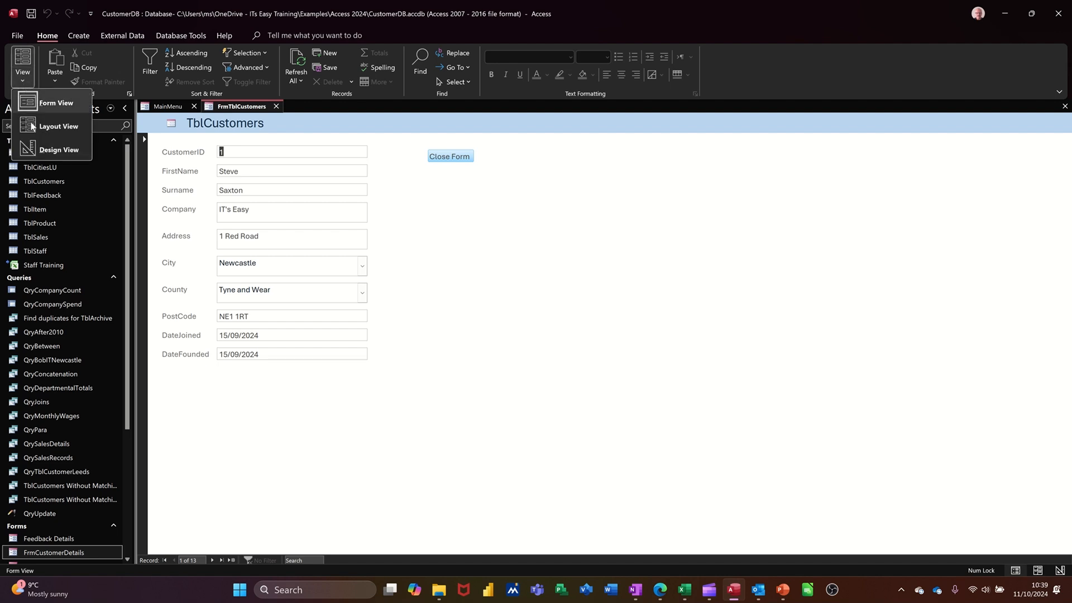
click(34, 146)
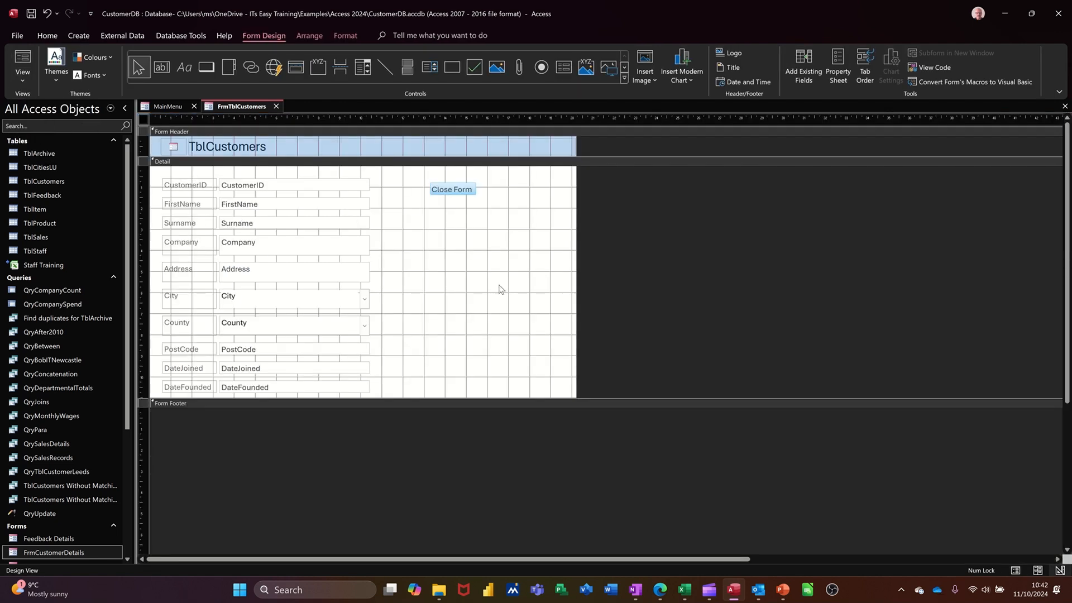
Draw a command button about 2.7 cm wide below Close Form that goes to the next record, with the text caption "Next Record"
click(208, 68)
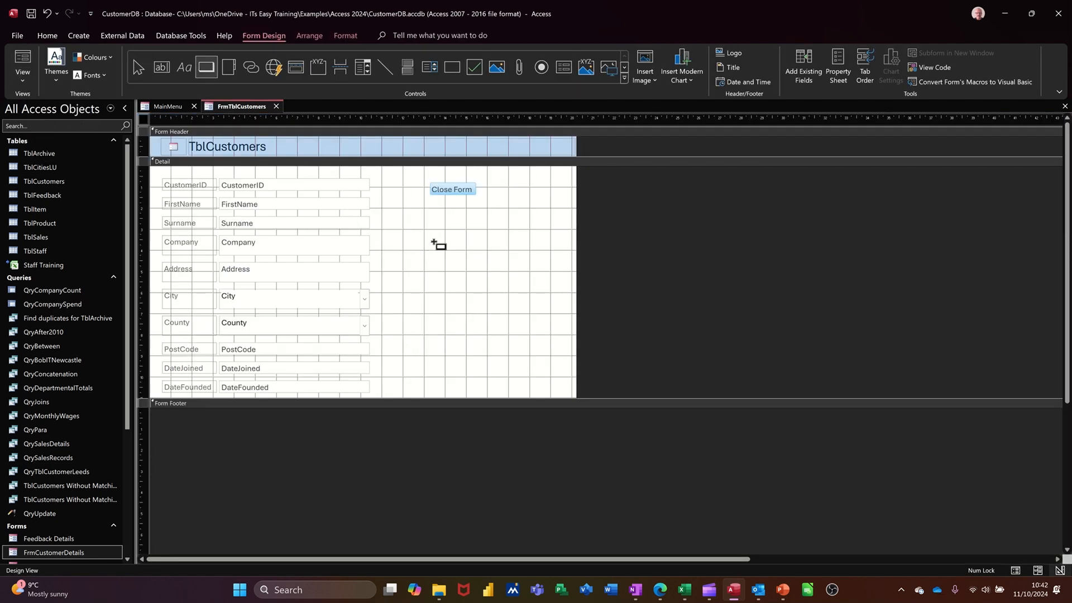
drag(439, 213, 496, 236)
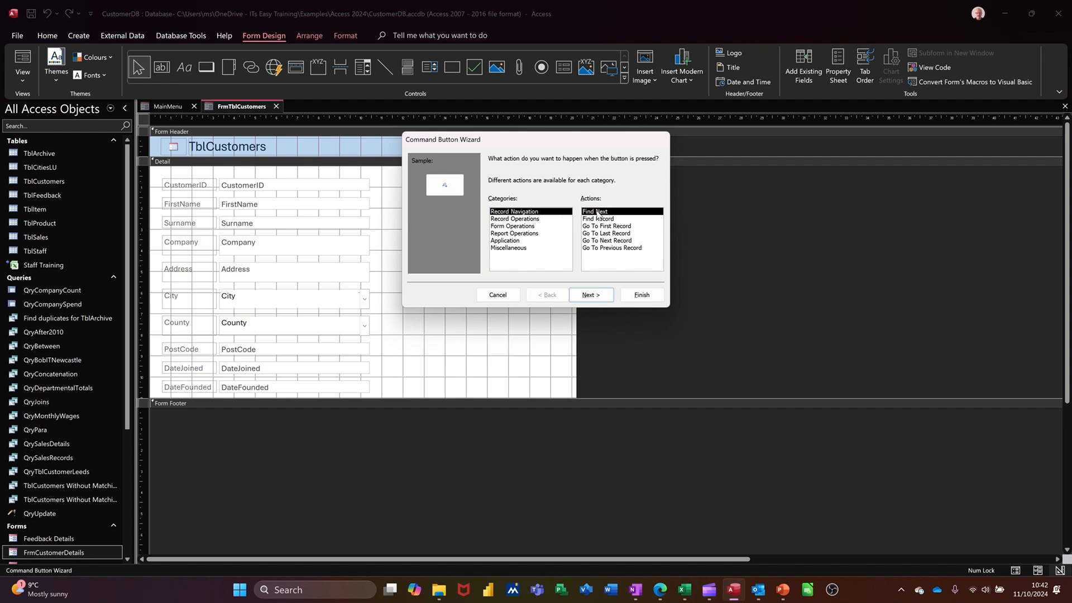
click(600, 242)
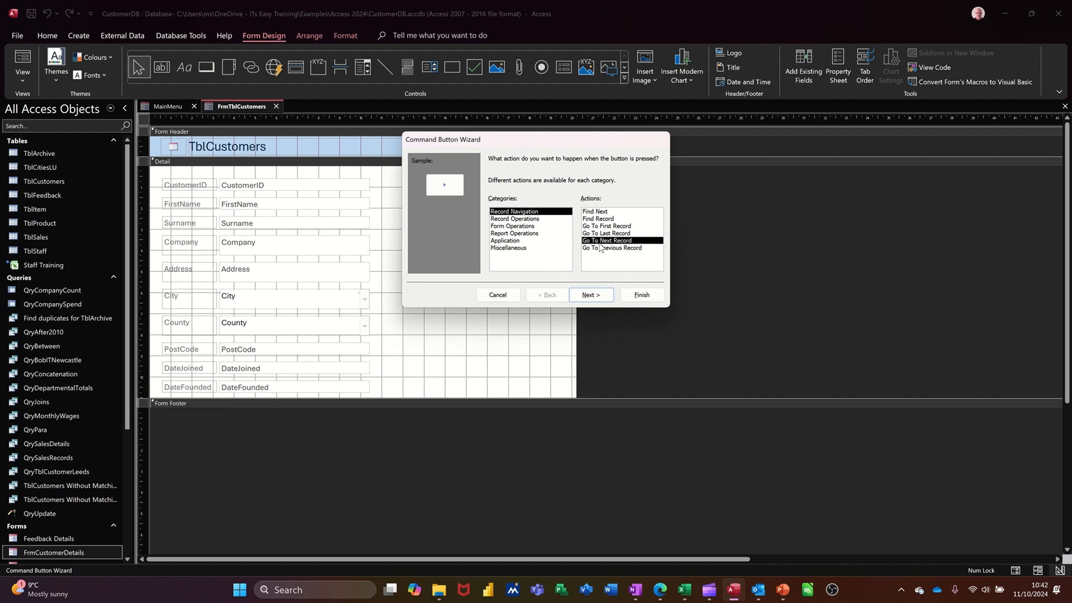
click(593, 296)
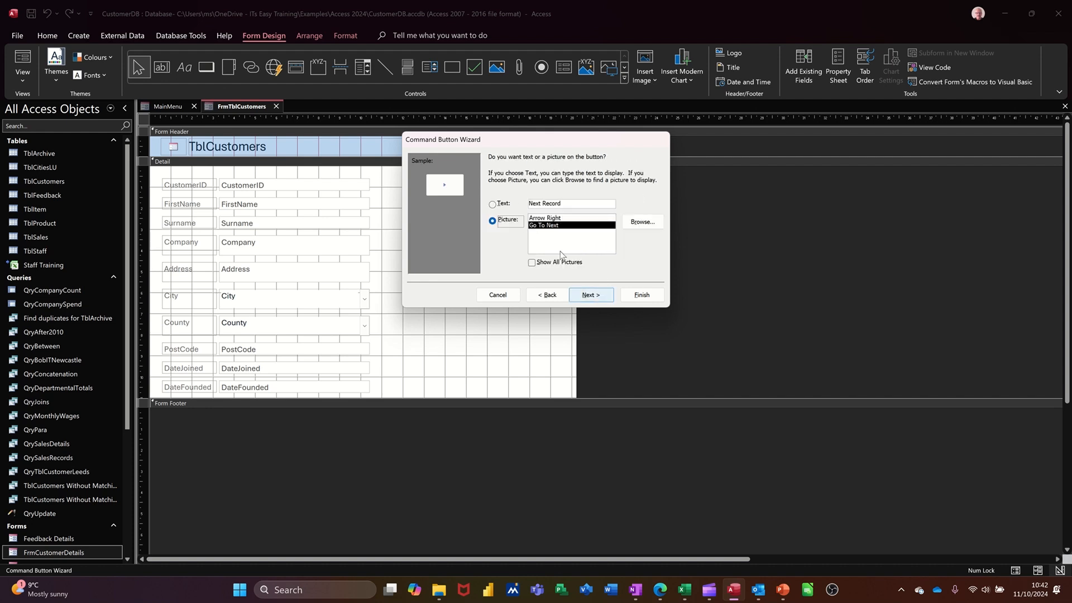
click(494, 204)
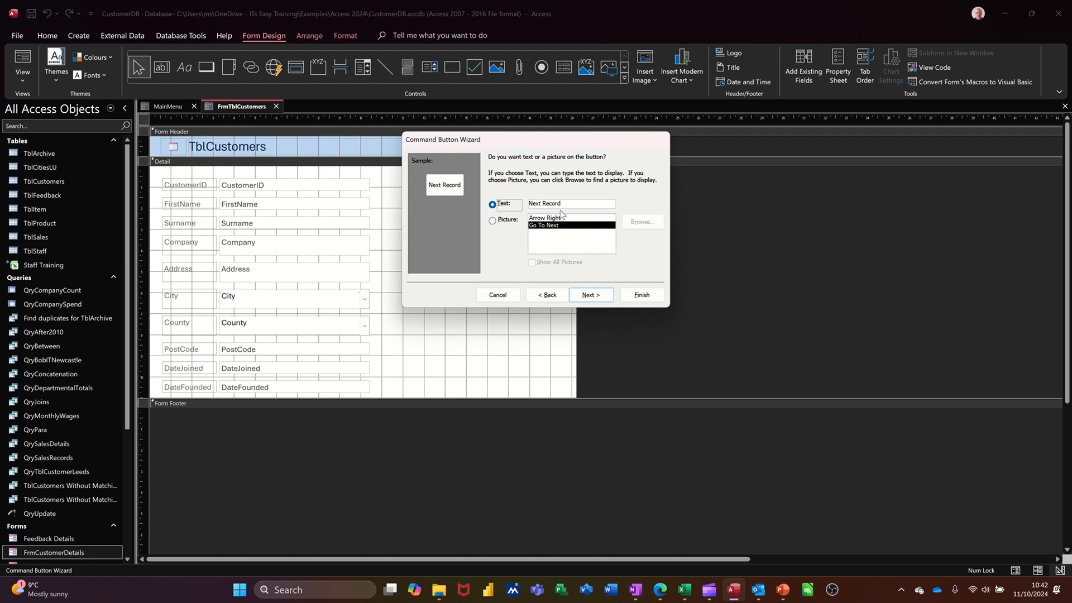
click(629, 295)
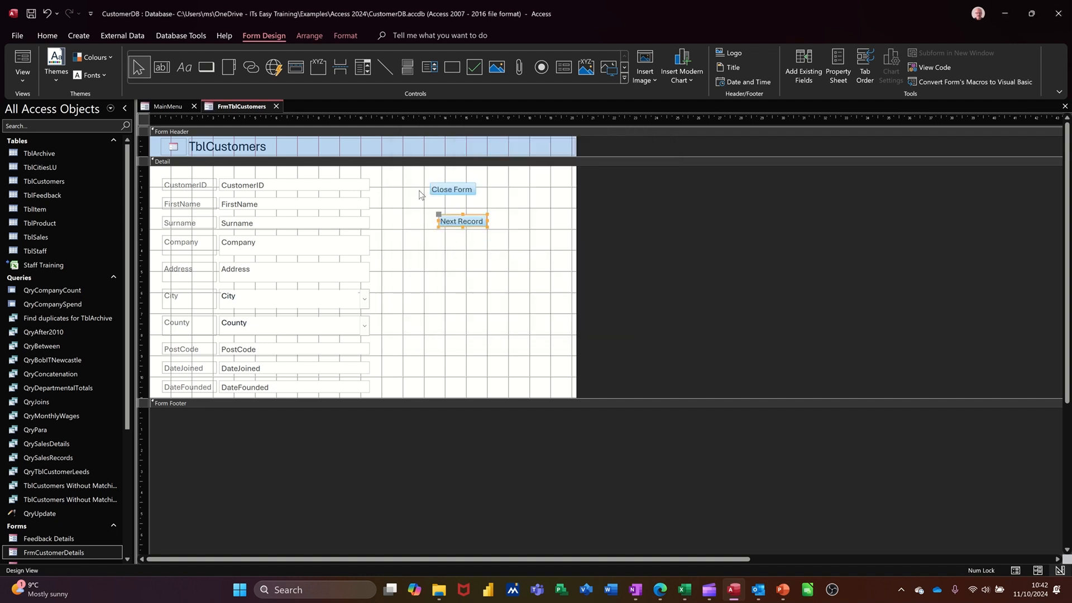
Draw a command button about 2.3 cm wide below Next Record that adds a new record, with the text caption "Add Record"
click(205, 67)
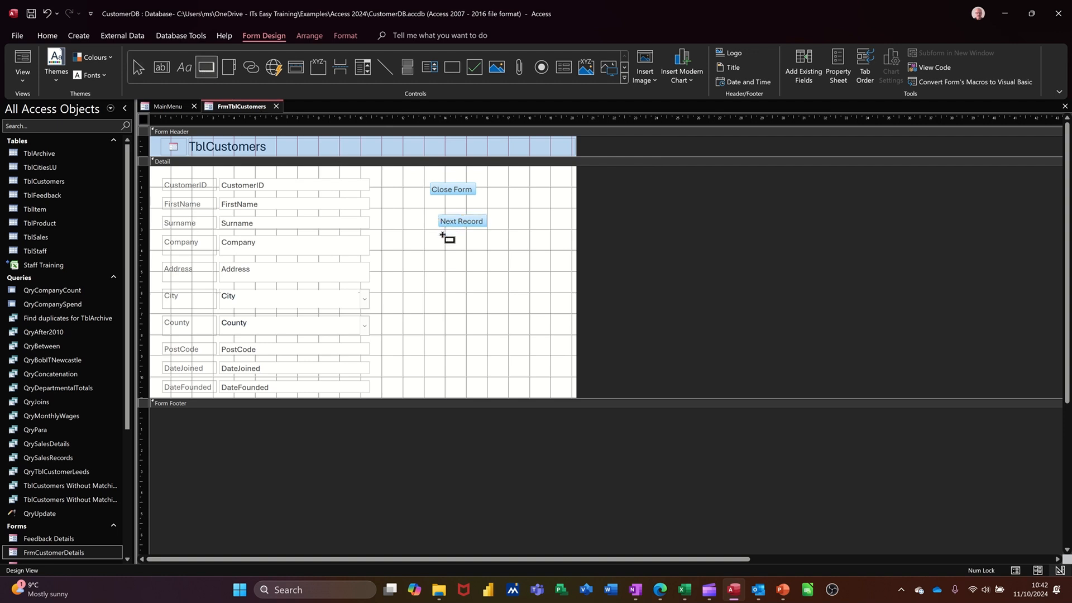
drag(441, 236, 490, 260)
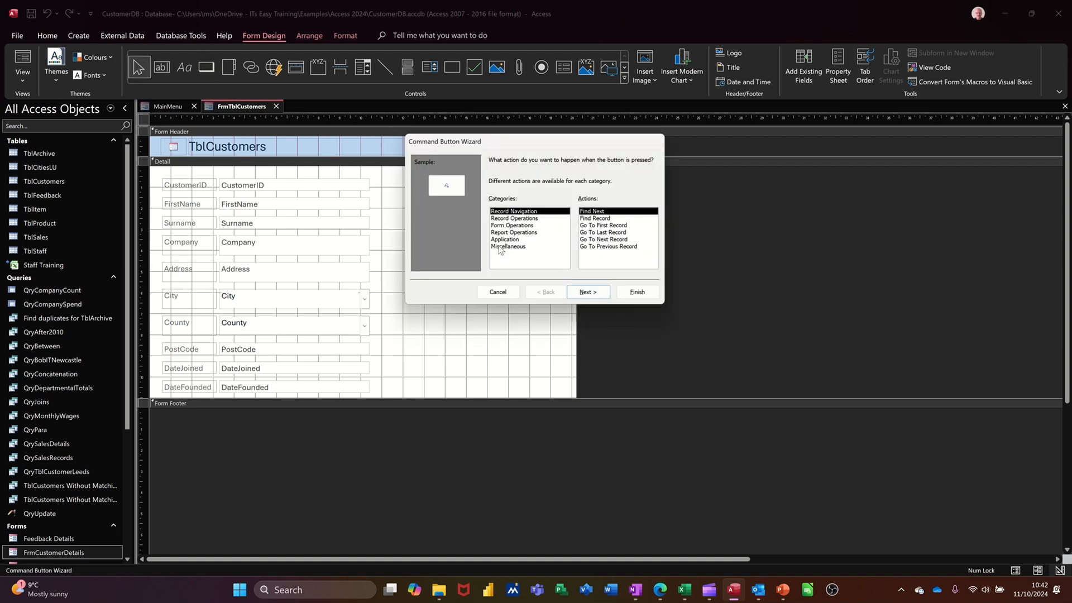
click(508, 219)
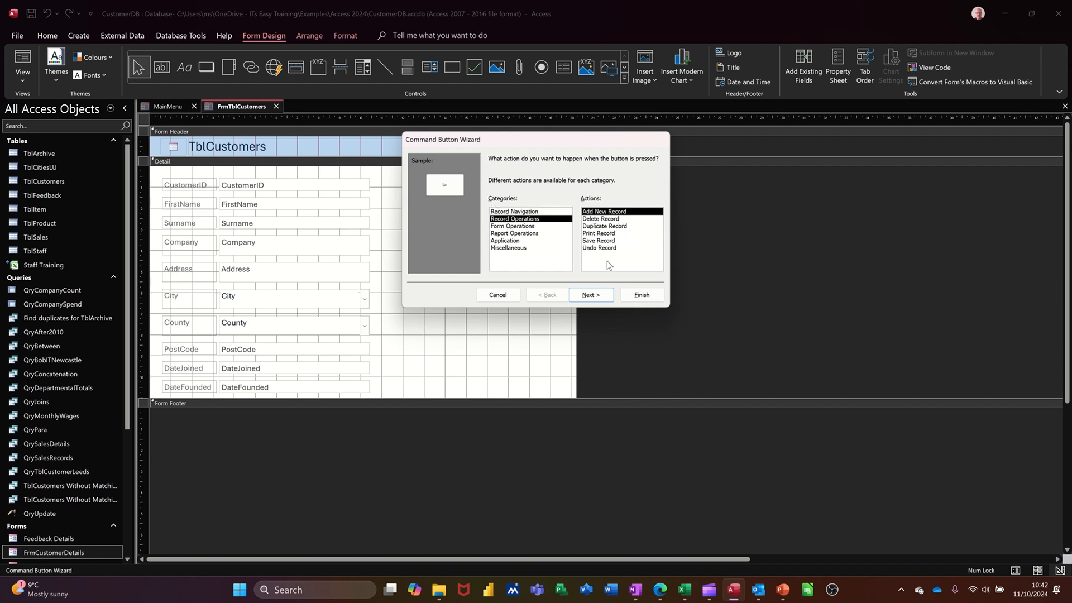
click(596, 297)
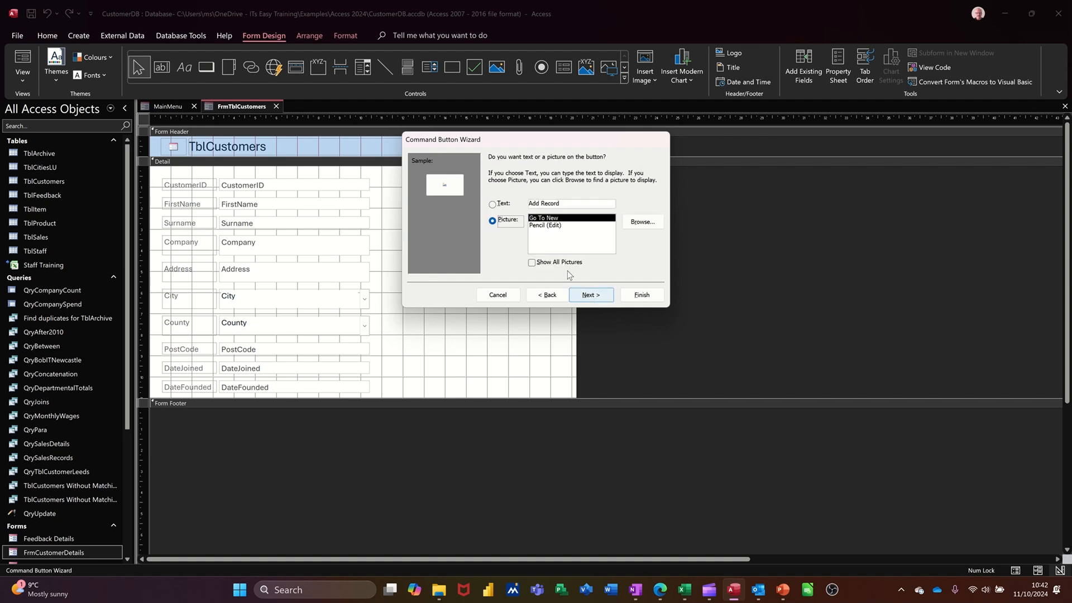
click(492, 204)
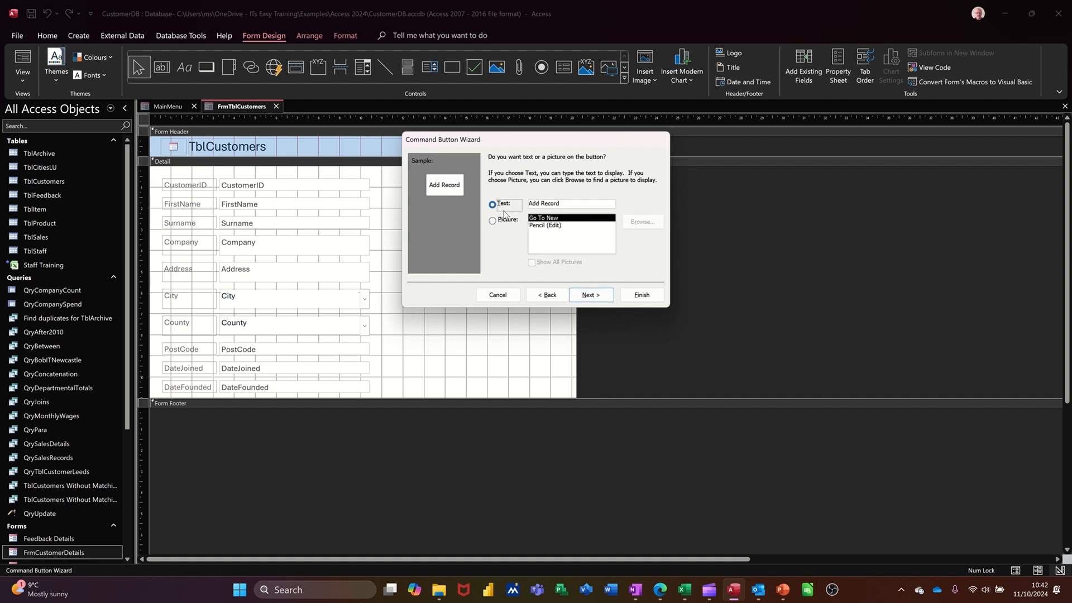
click(636, 294)
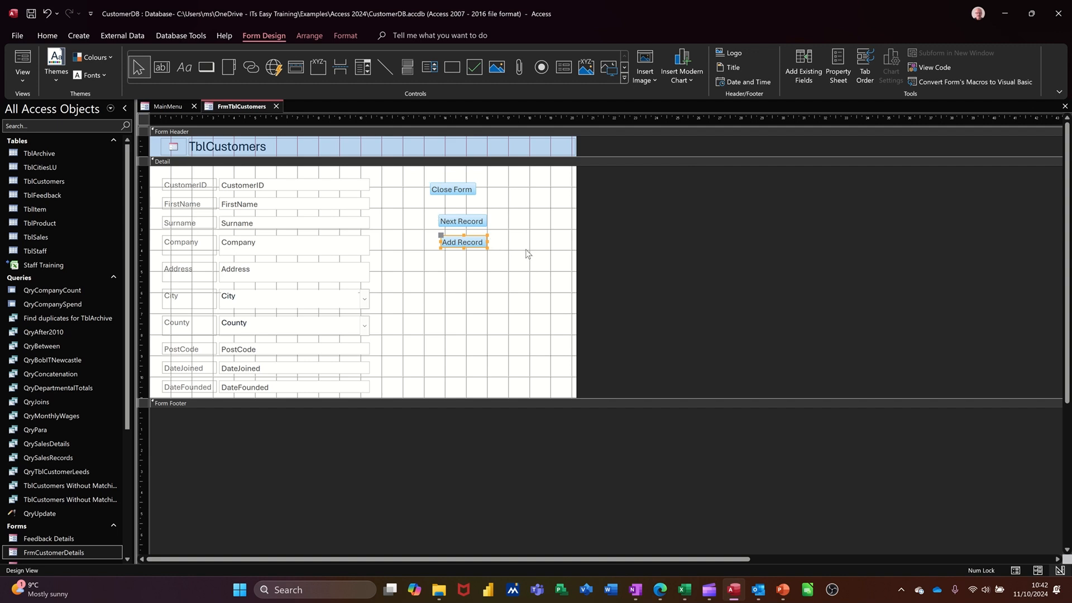
Arrange the Close Form, Next Record and Add Record buttons in a stacked layout
drag(423, 179, 507, 262)
click(310, 36)
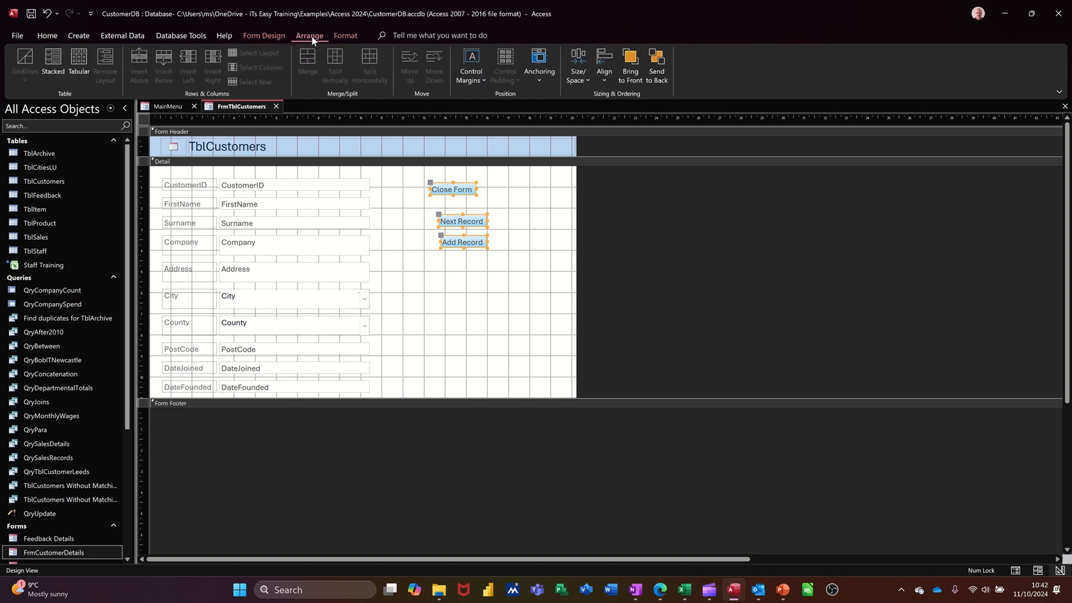
click(53, 62)
click(502, 243)
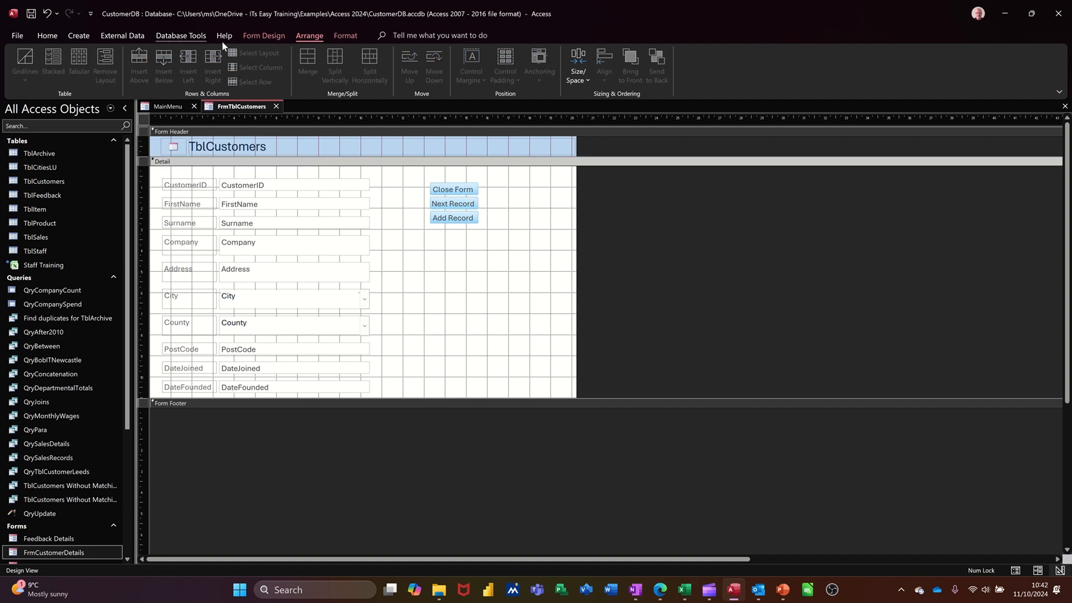
Test the Next Record and Add Record buttons in Form view and close the customer form with its Close Form button
click(253, 37)
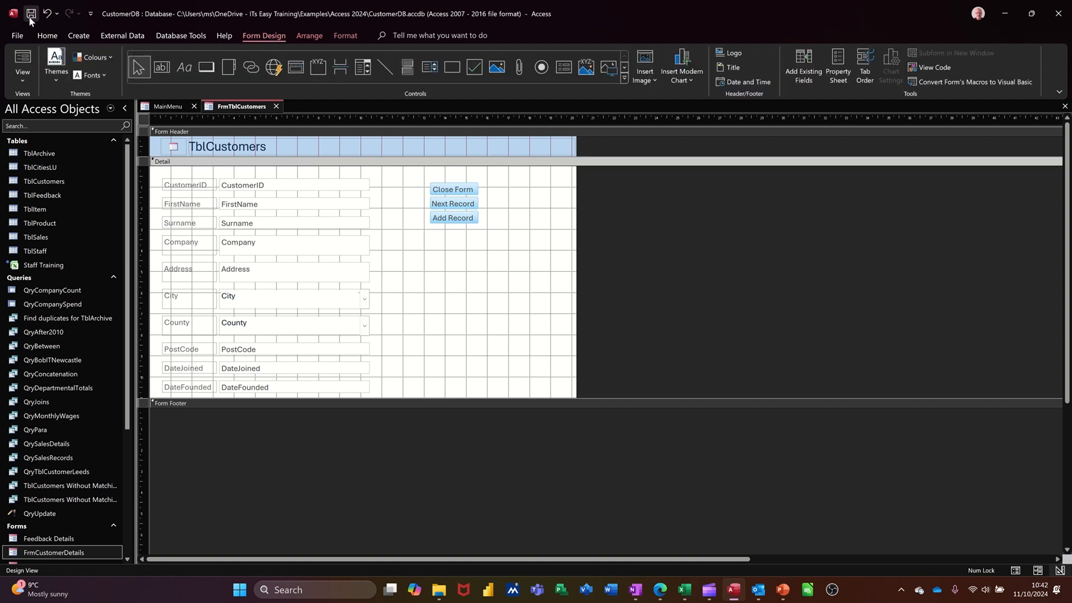
click(23, 62)
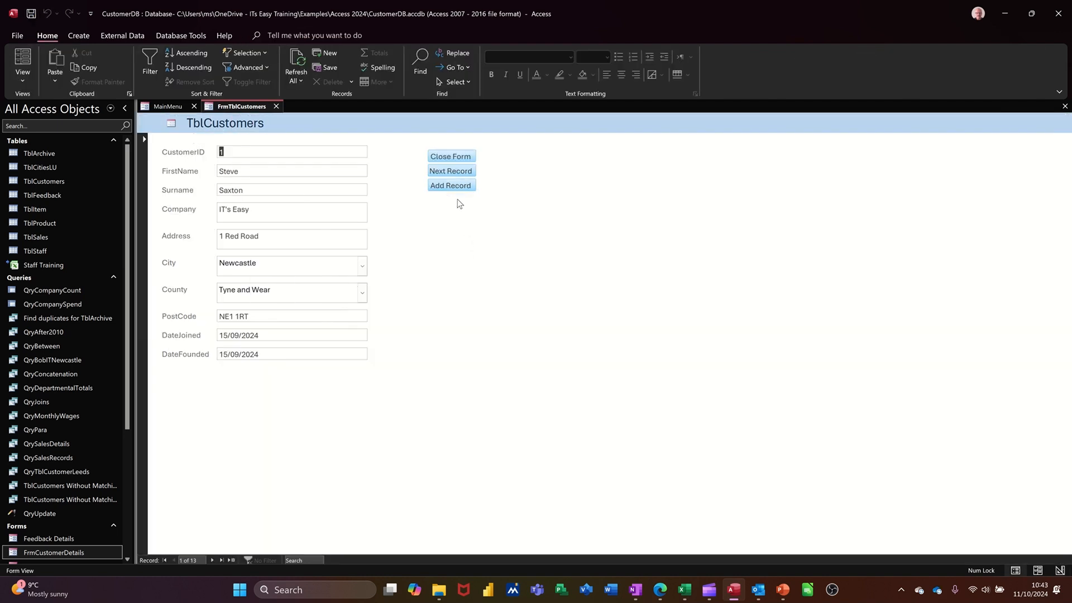
click(448, 174)
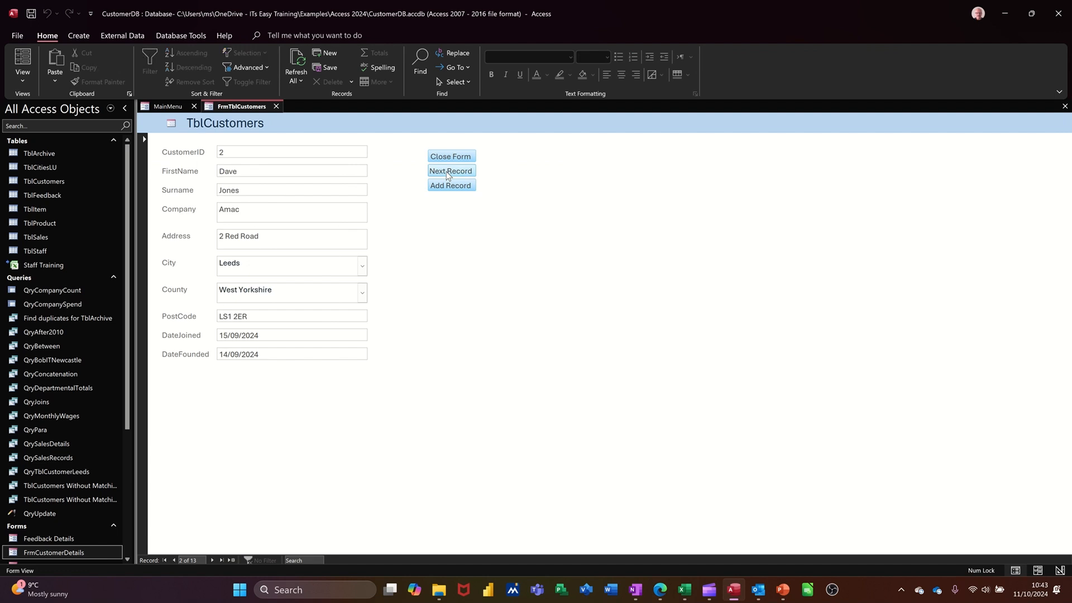
click(450, 172)
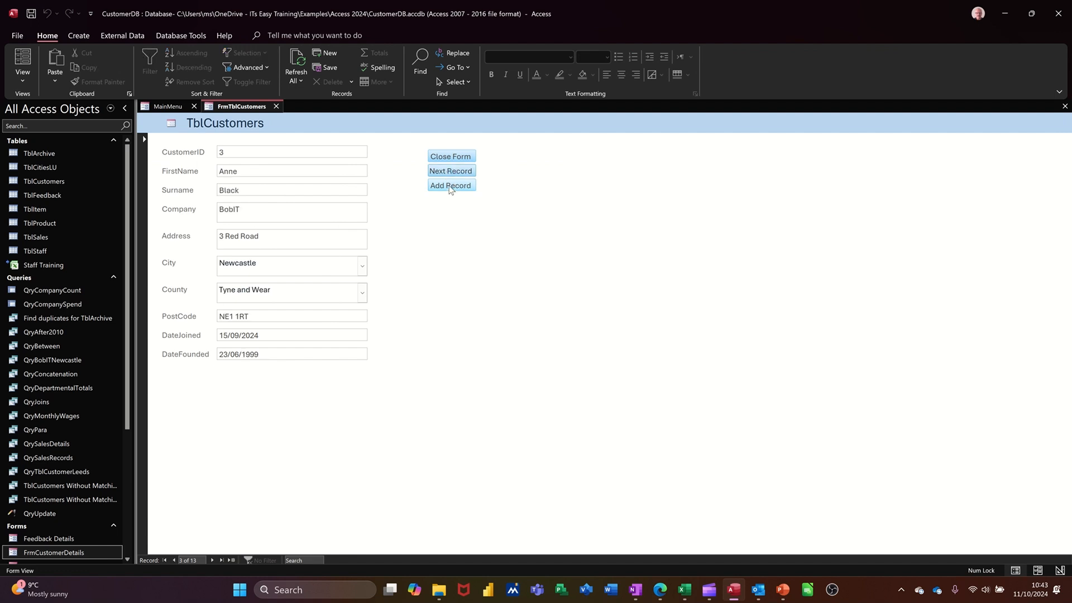
click(449, 188)
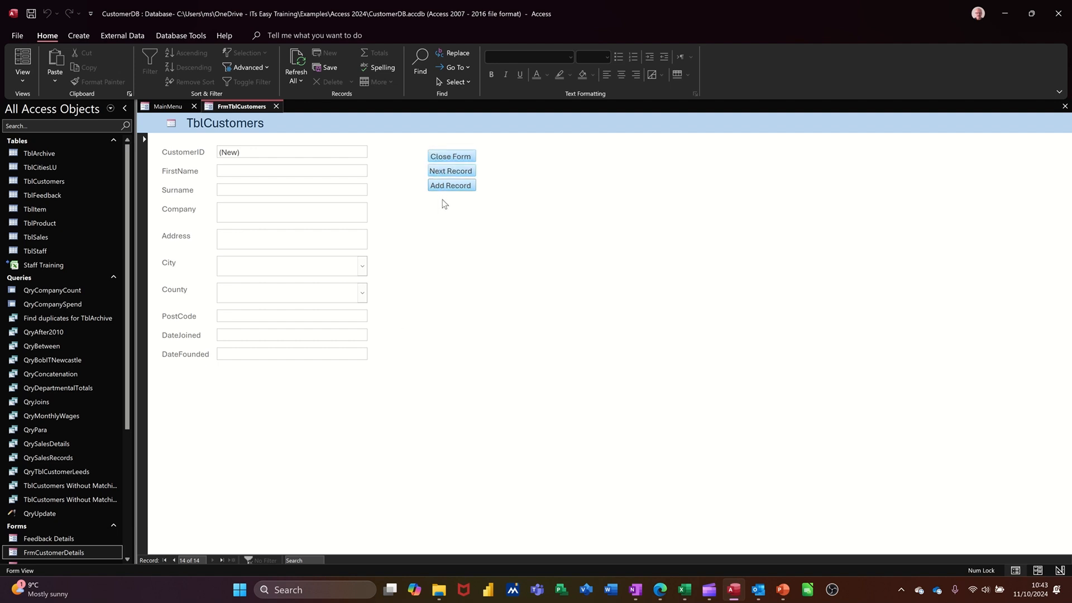
click(446, 157)
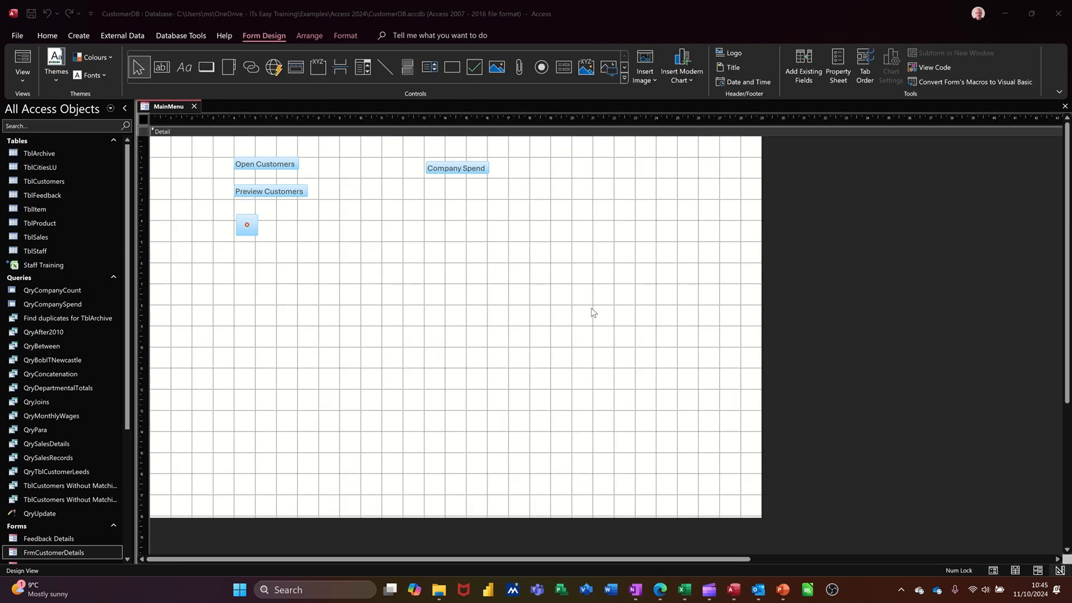
Draw a command button about 2.3 cm wide below Company Spend on MainMenu and set it to mail the RptCustomers report
click(201, 66)
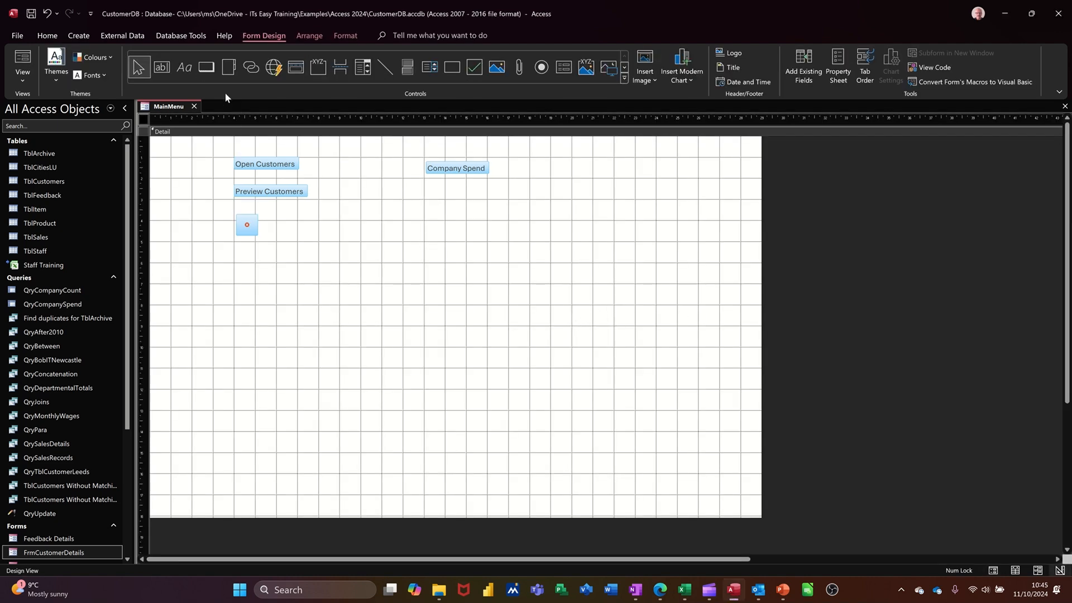
click(209, 70)
drag(434, 189, 484, 219)
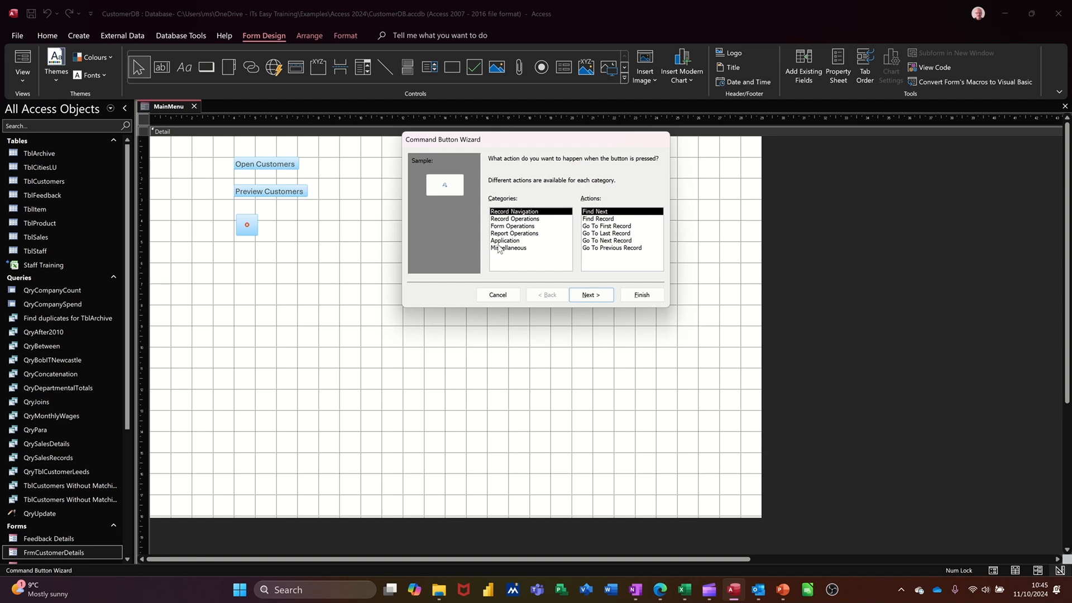
click(509, 235)
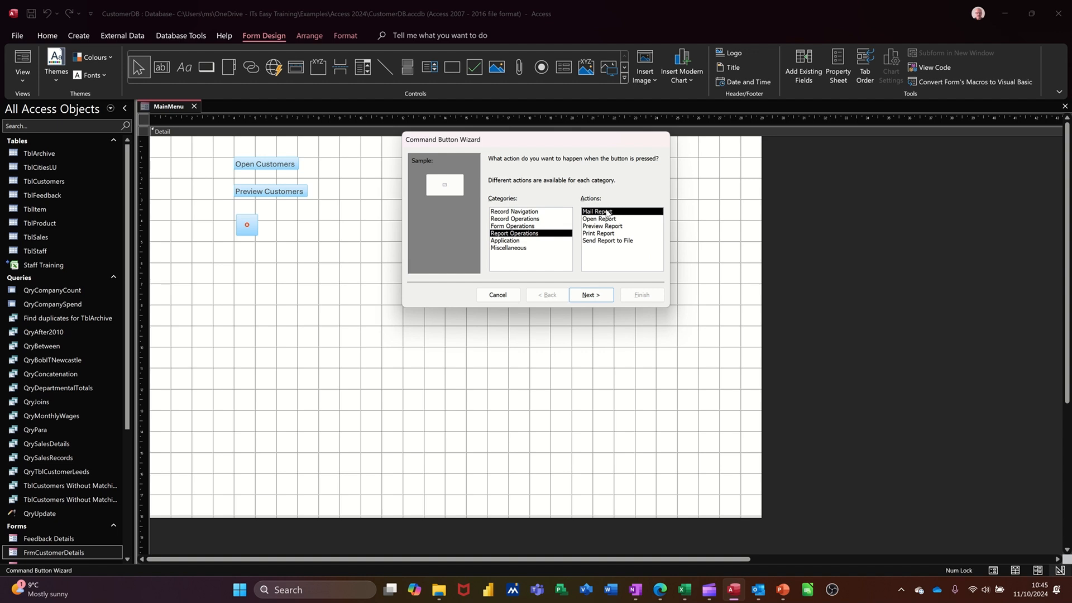
click(589, 293)
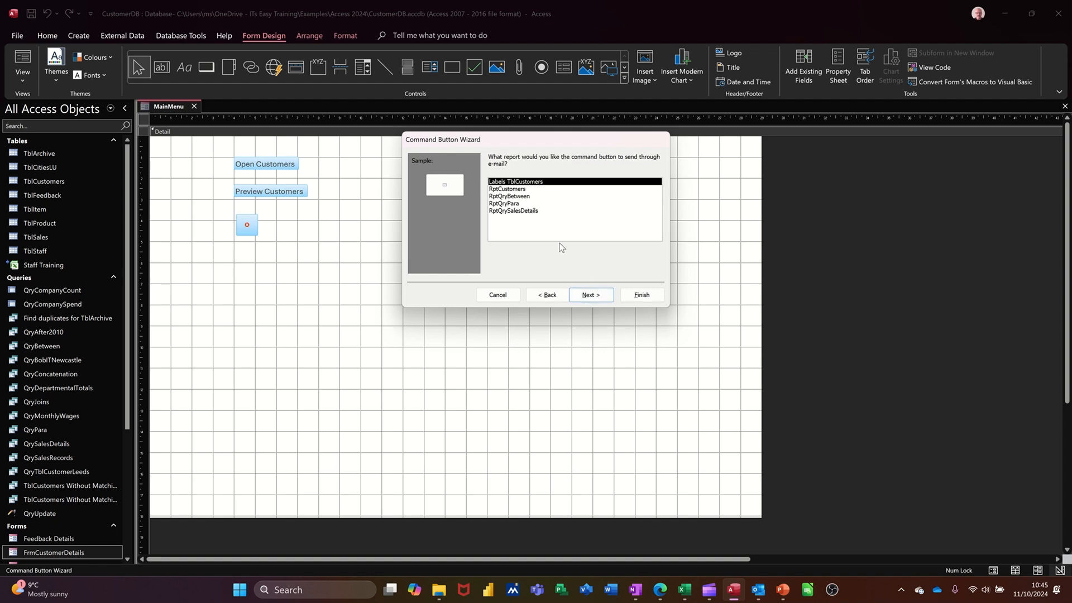
click(513, 191)
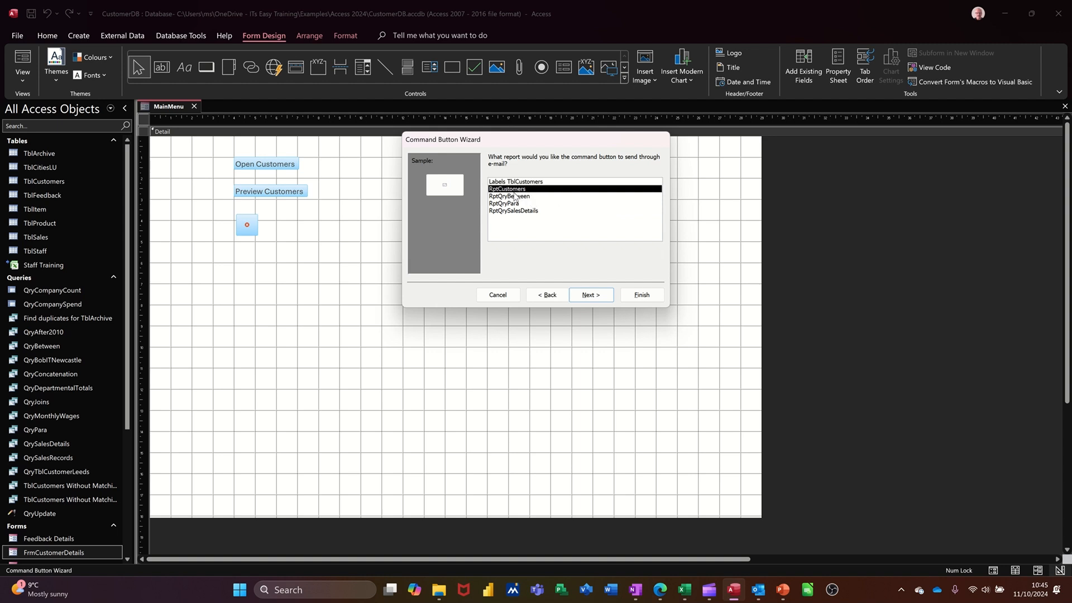
click(589, 295)
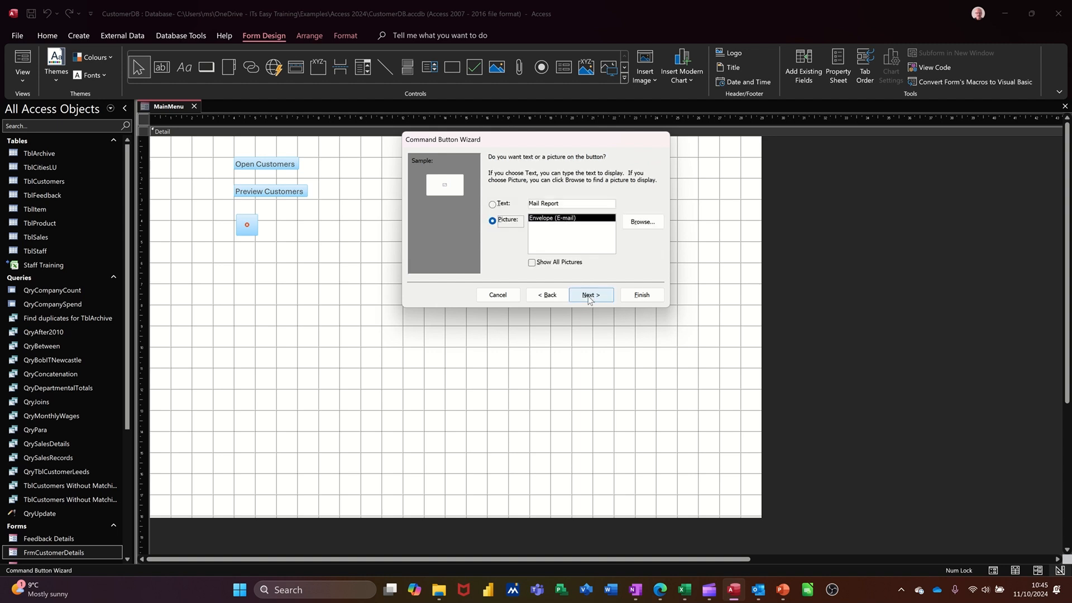
Give the mail button the text caption "Mail Report Customers" and finish creating it
click(492, 205)
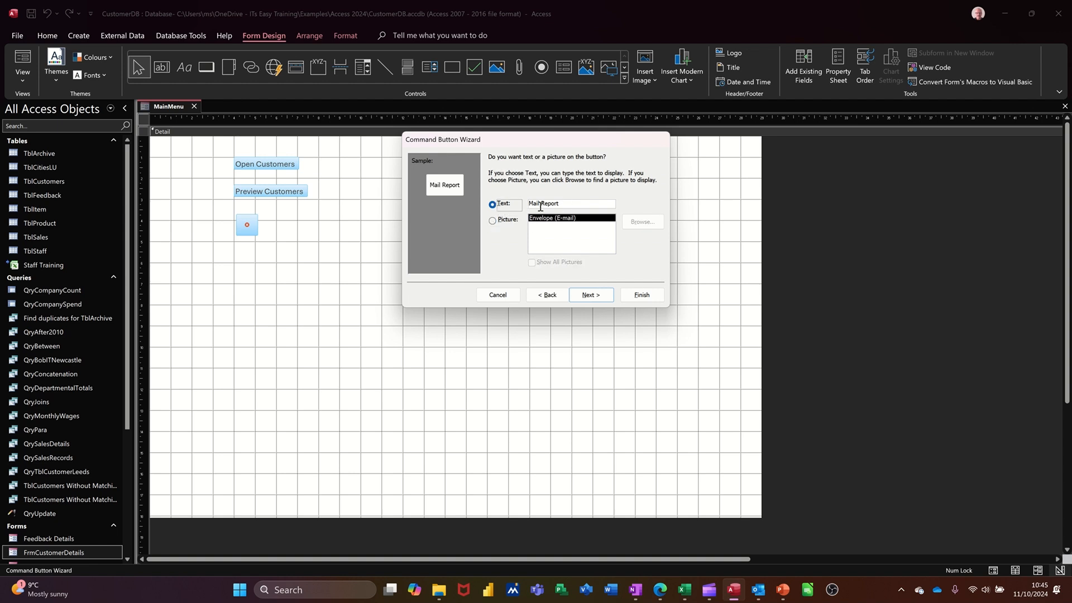
click(579, 203)
text(Customers)
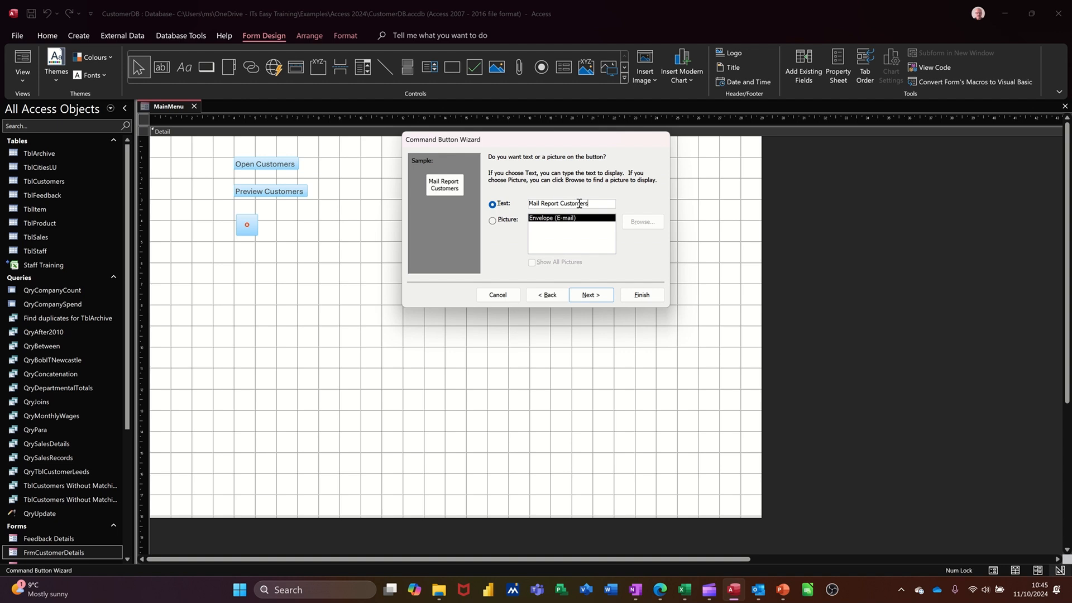
click(625, 296)
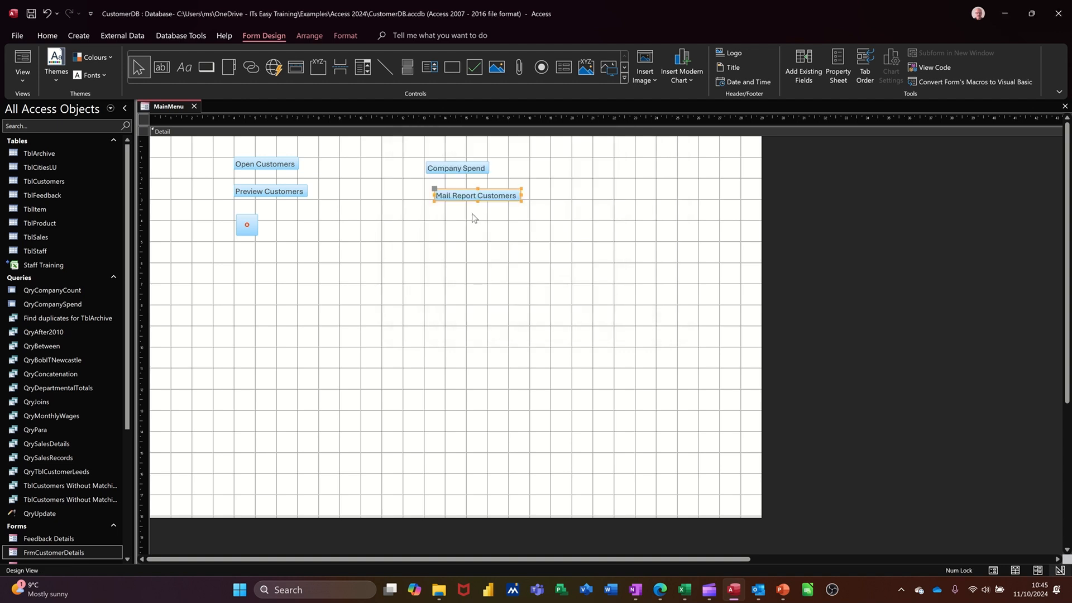
Test the Mail Report Customers button in Form view, choosing PDF Format (*.pdf) as the output format for the report
click(23, 57)
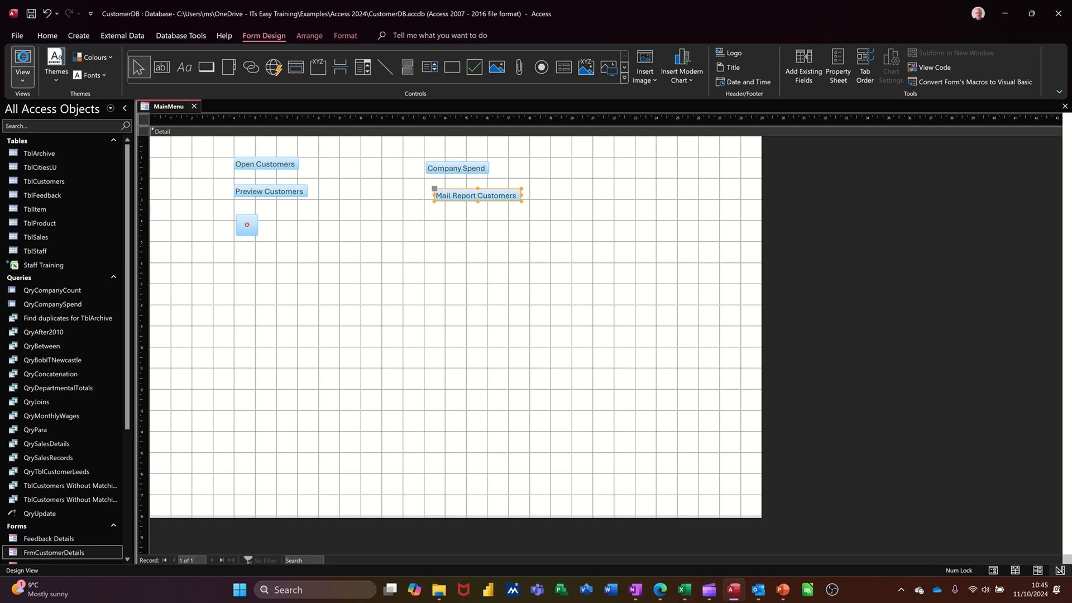
click(471, 178)
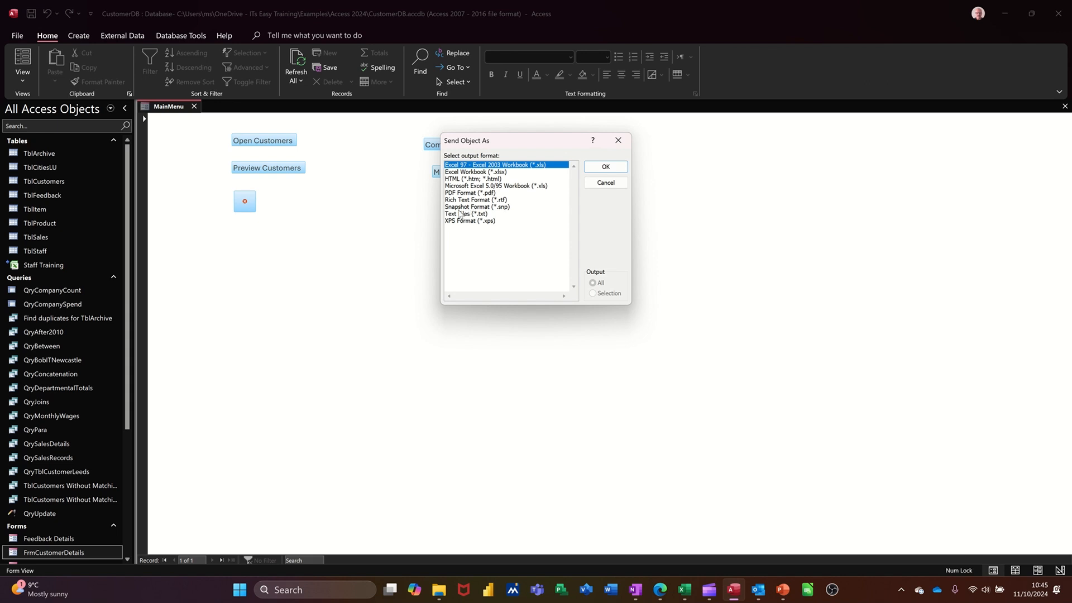
click(459, 208)
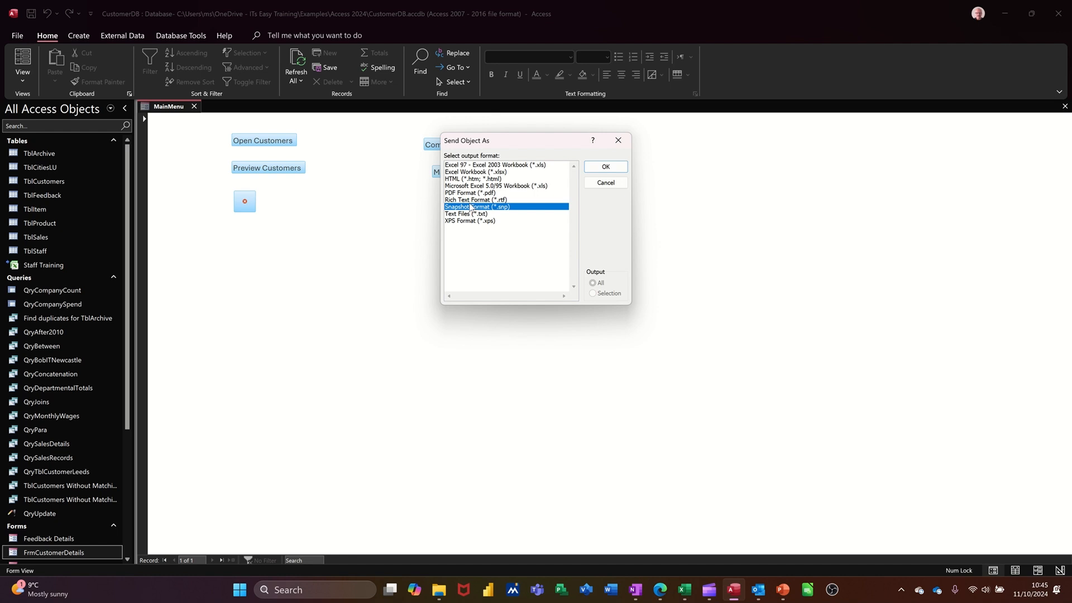
click(467, 193)
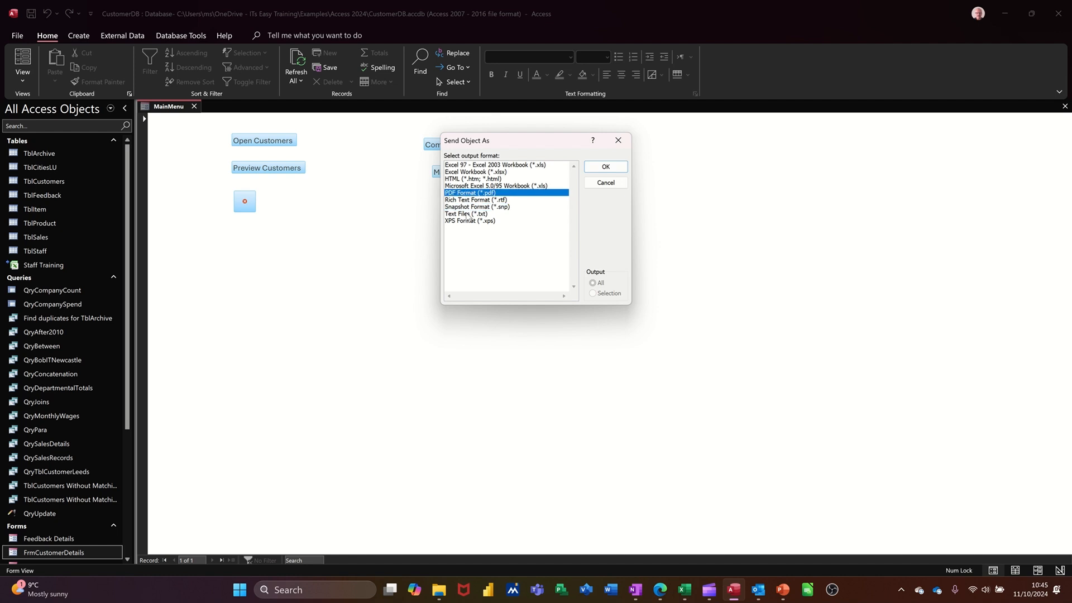
click(462, 200)
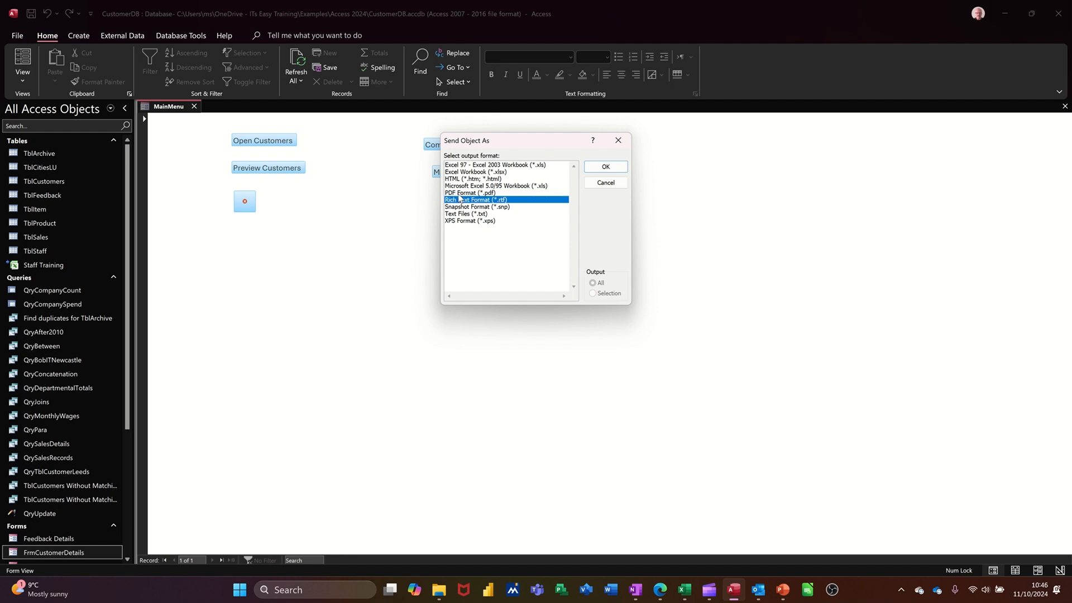
click(458, 194)
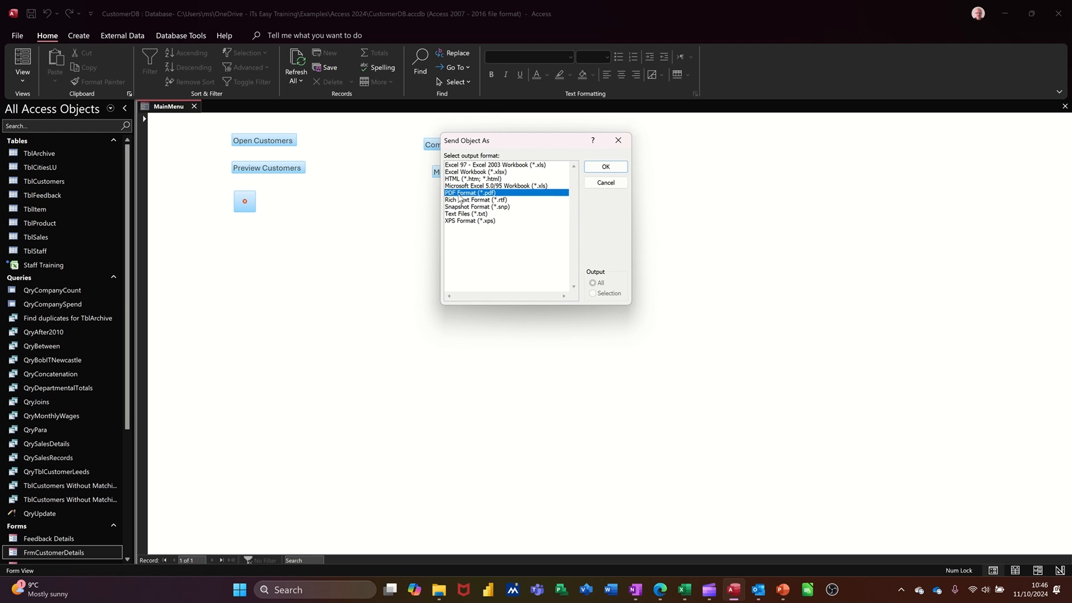
click(595, 167)
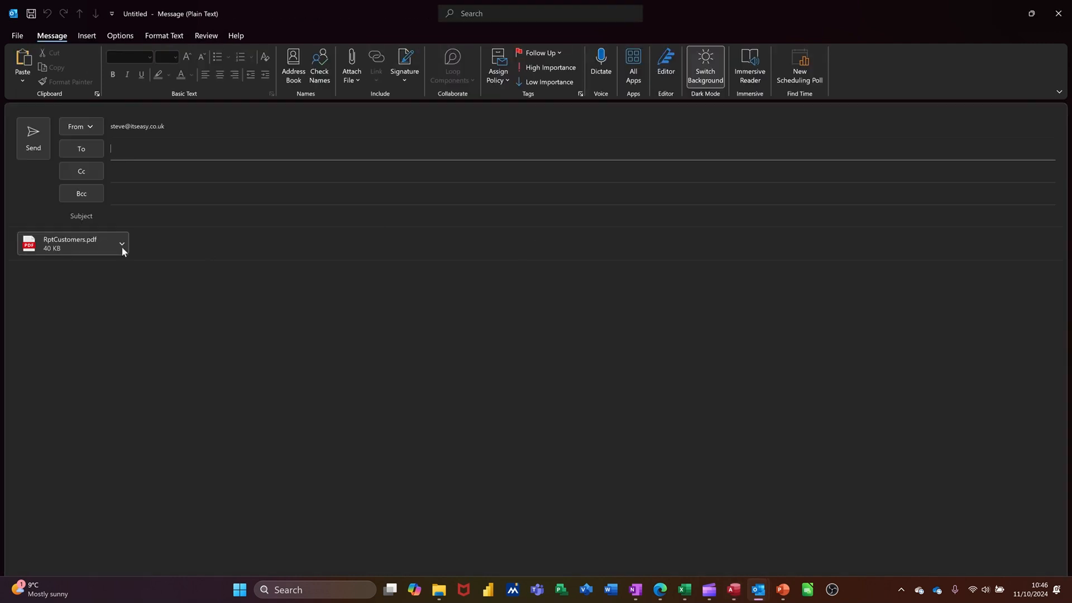
Open the attached RptCustomers.pdf to check it, and close the unsent e-mail message to return to MainMenu
double_click(53, 247)
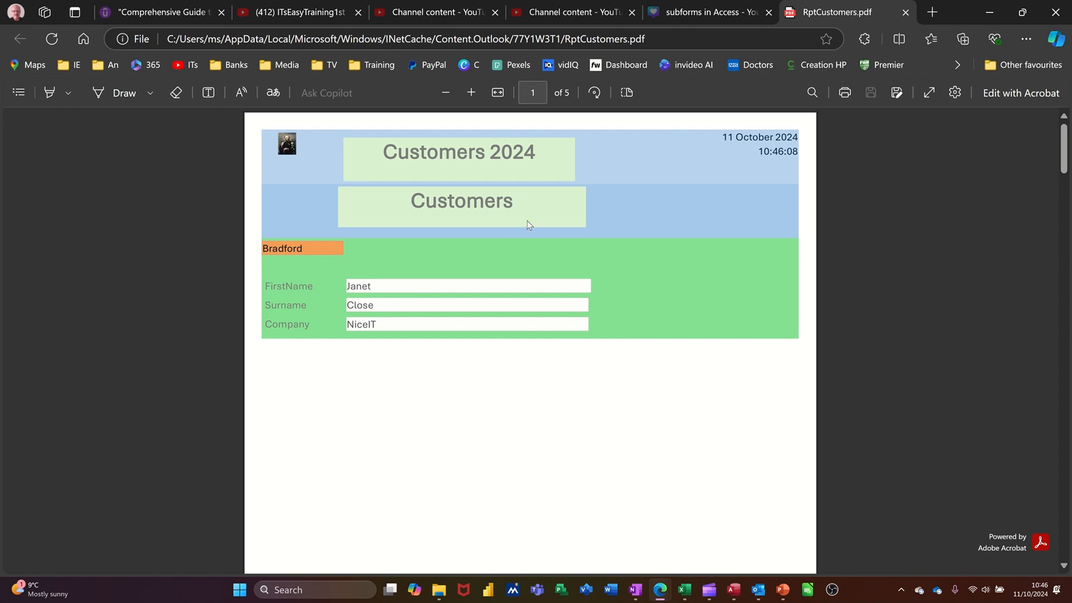
click(734, 589)
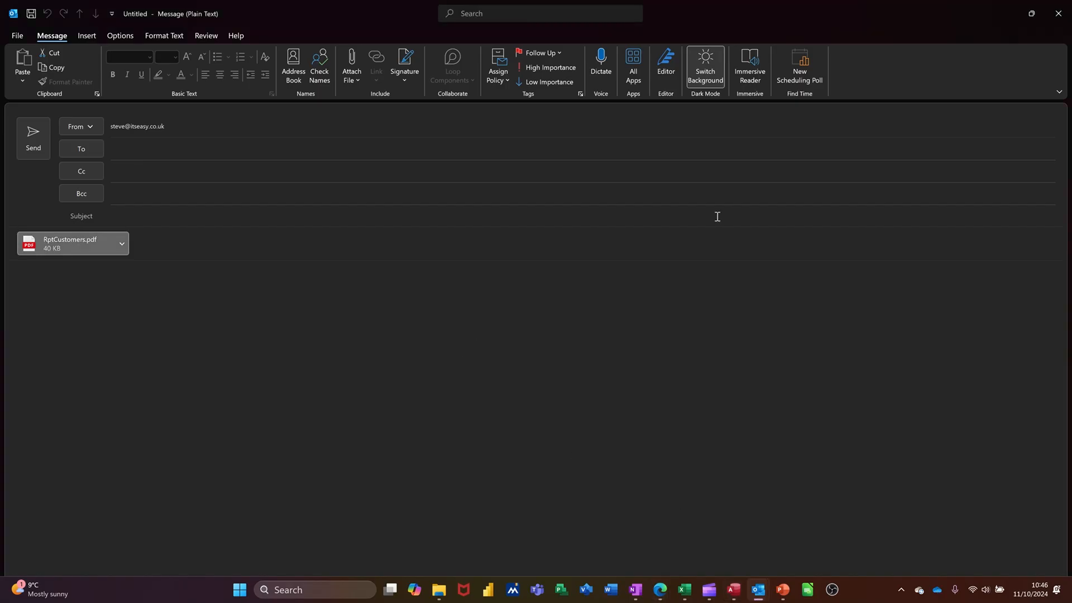
click(1058, 13)
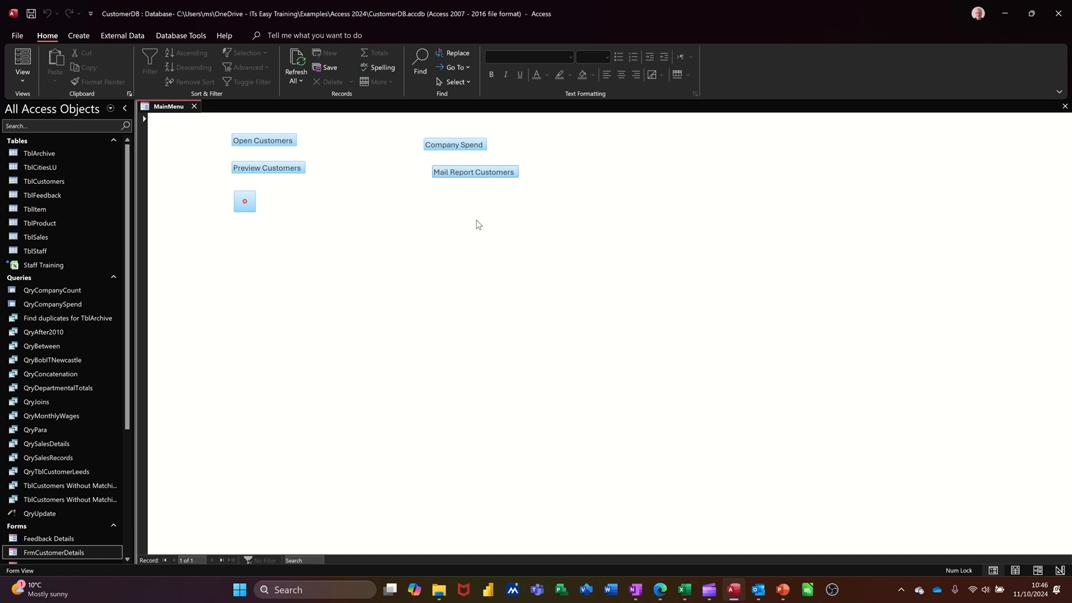
In Design view, arrange the Company Spend and Mail Report Customers buttons in a stacked layout
click(22, 84)
click(50, 172)
drag(414, 154, 533, 222)
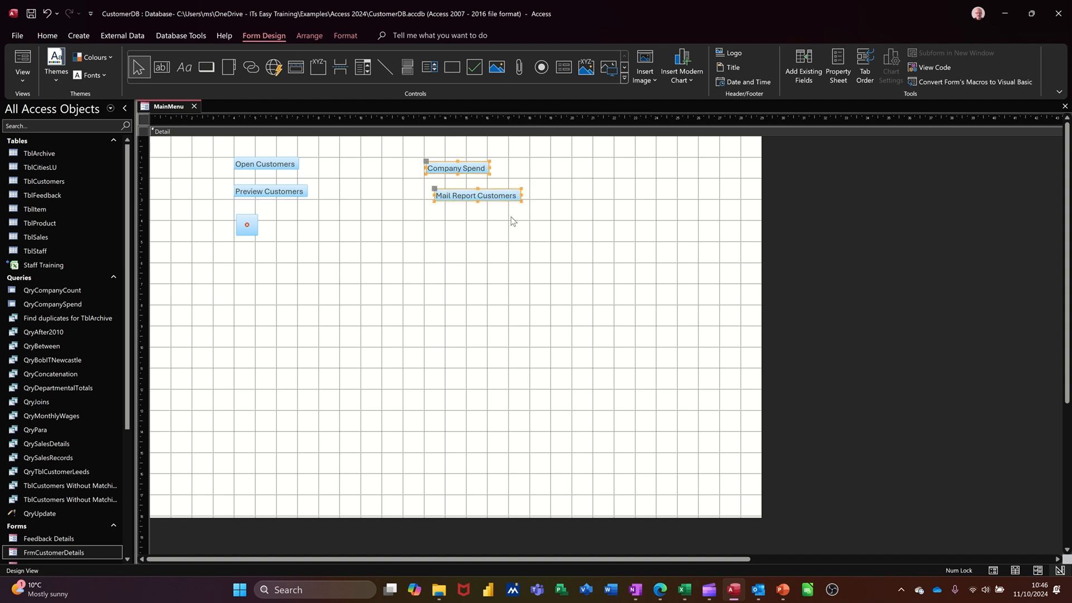
click(308, 35)
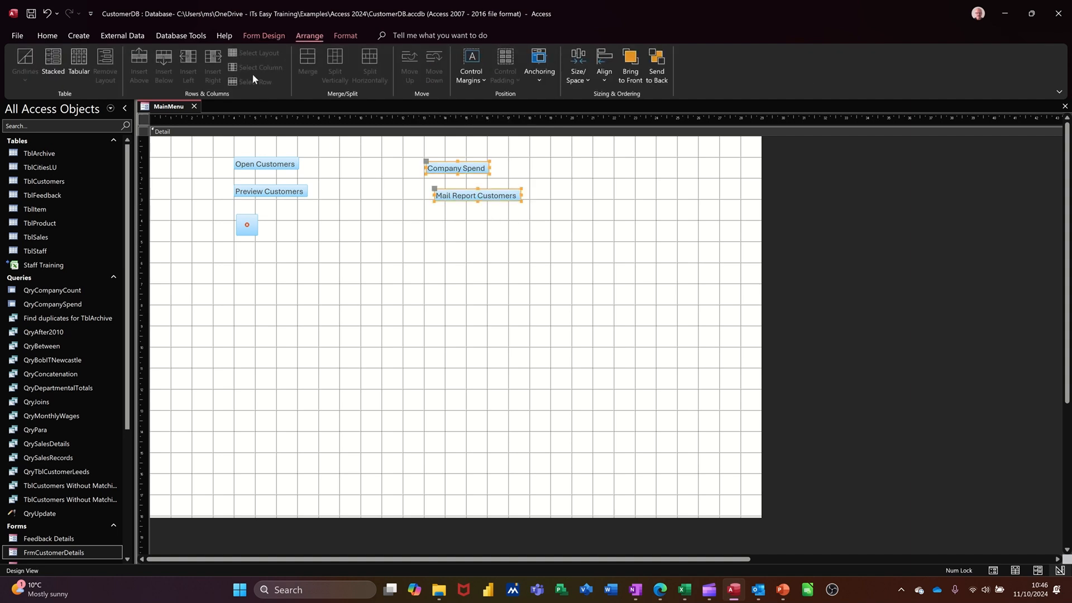
click(51, 61)
Arrange Open Customers, Preview Customers and the icon button below them in a stacked layout and display MainMenu in Form view
drag(218, 149, 309, 247)
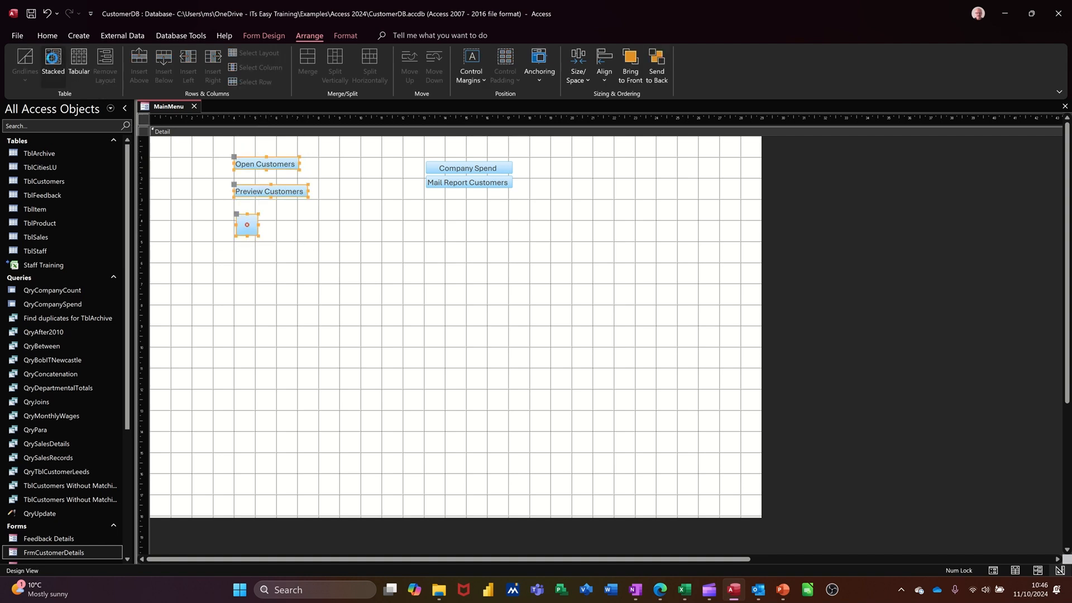
click(62, 66)
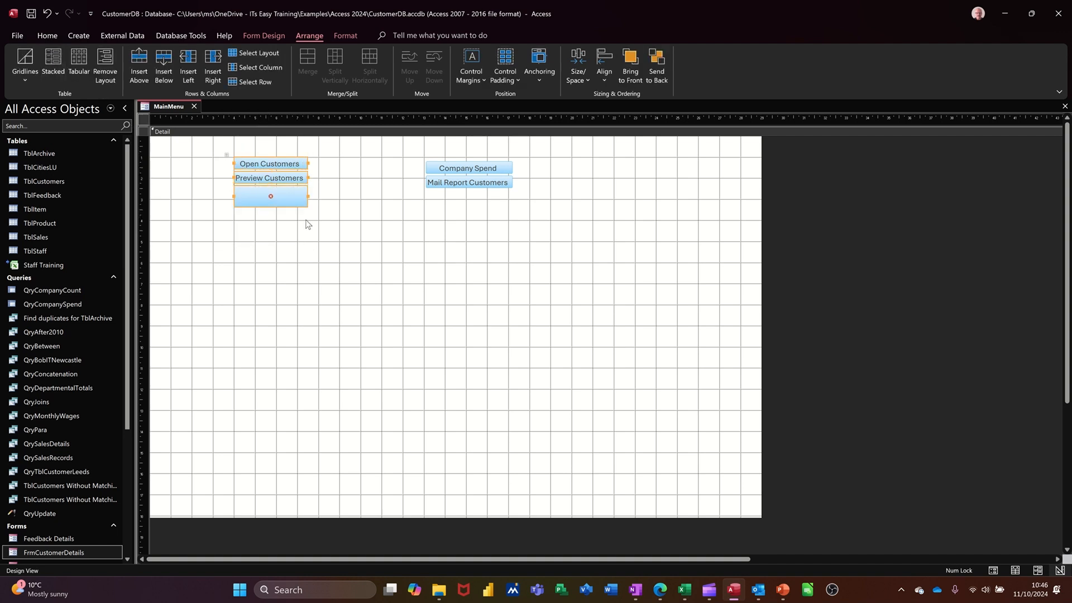
click(359, 228)
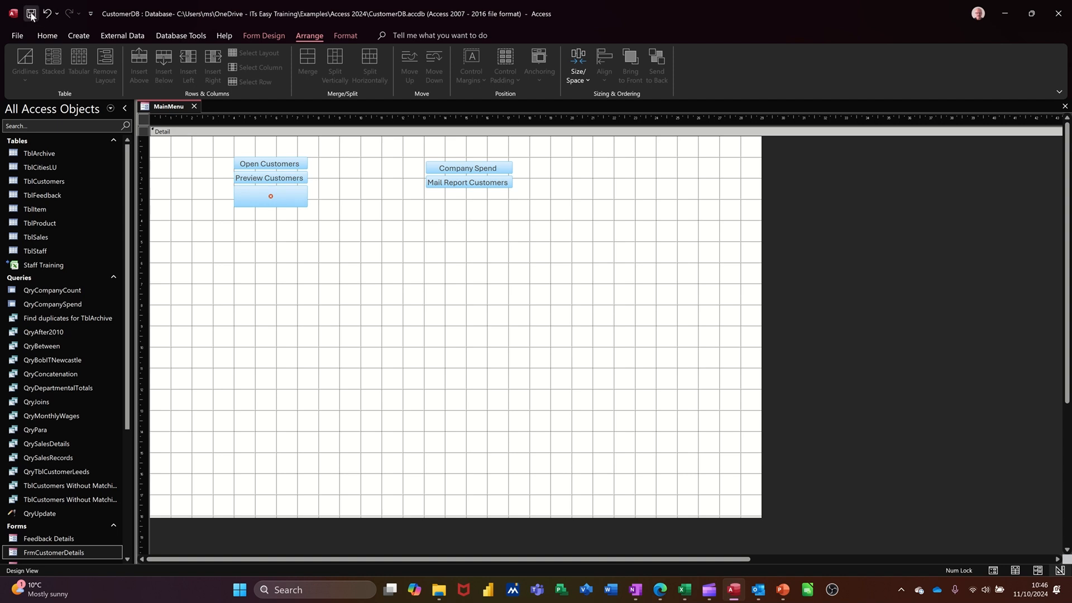
click(255, 38)
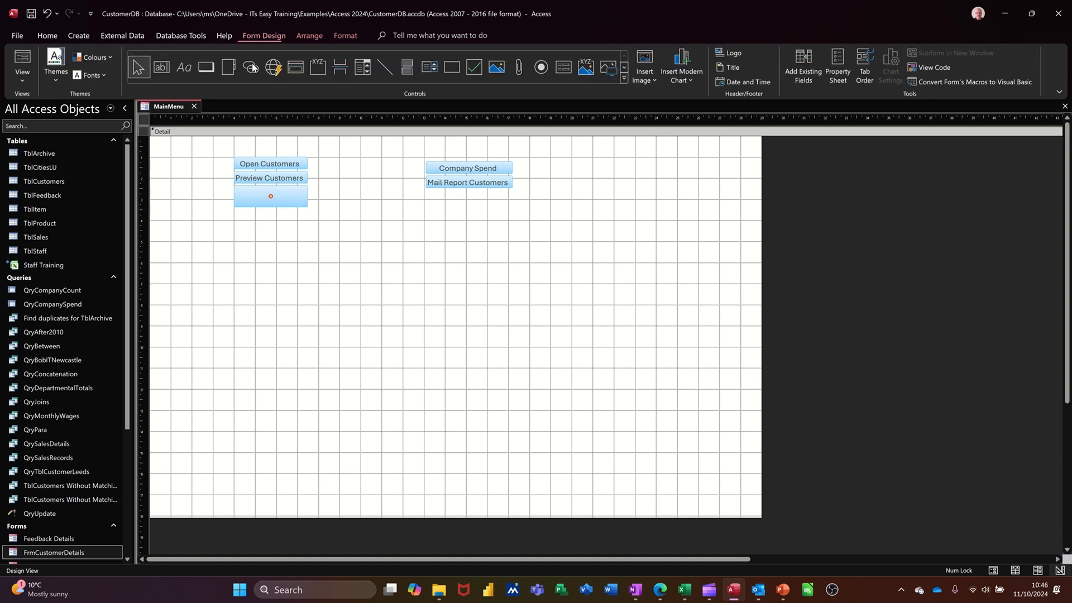
click(18, 55)
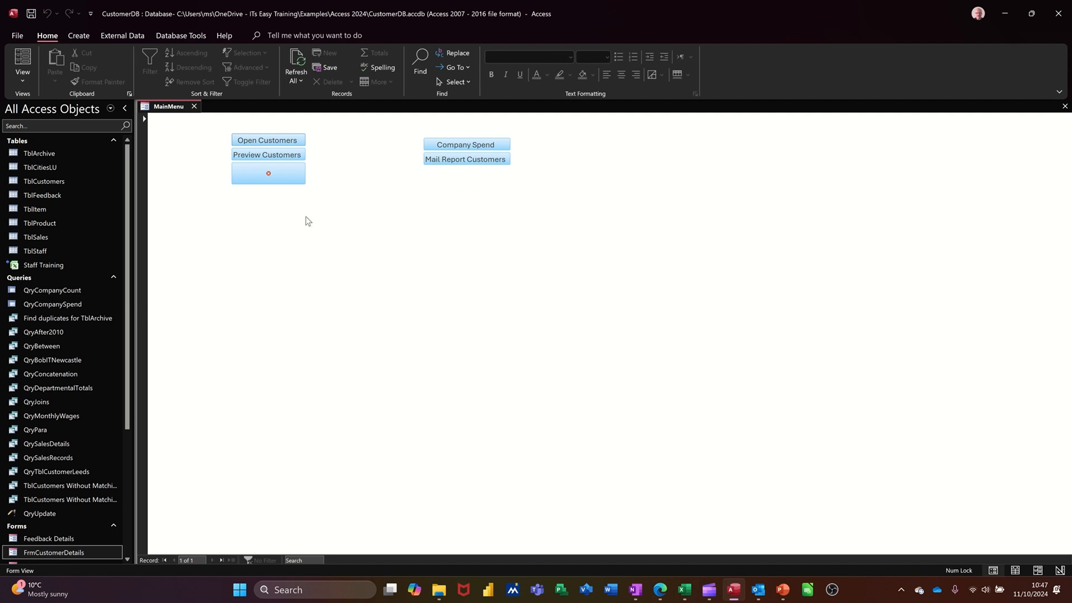